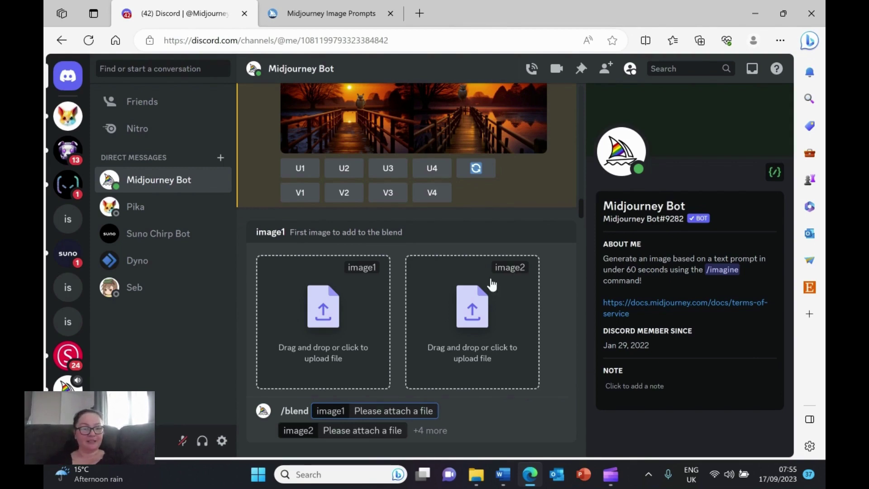
Scroll the Midjourney Image Prompts docs down to the Statue + Lichen and Statue + Wave blend examples
{"action": "left_click", "coordinate": [314, 4]}
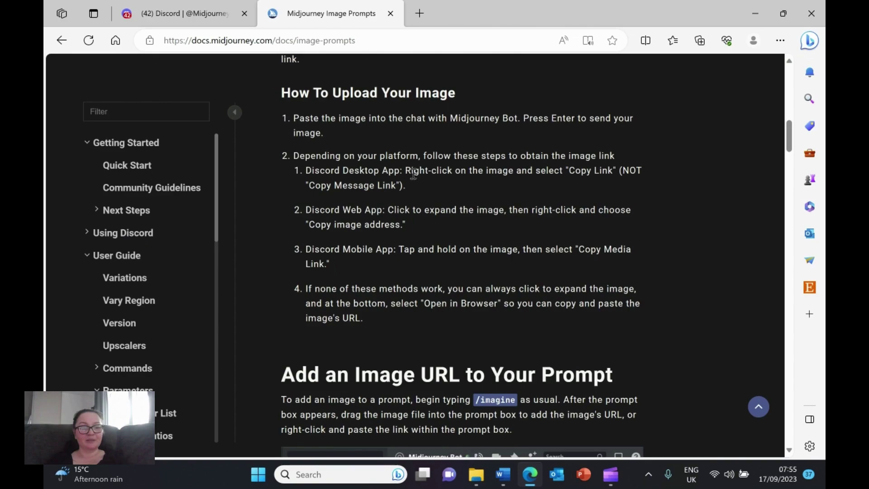
{"action": "scroll", "coordinate": [413, 173], "scroll_direction": "down", "scroll_amount": 4}
{"action": "scroll", "coordinate": [197, 255], "scroll_direction": "down", "scroll_amount": 7}
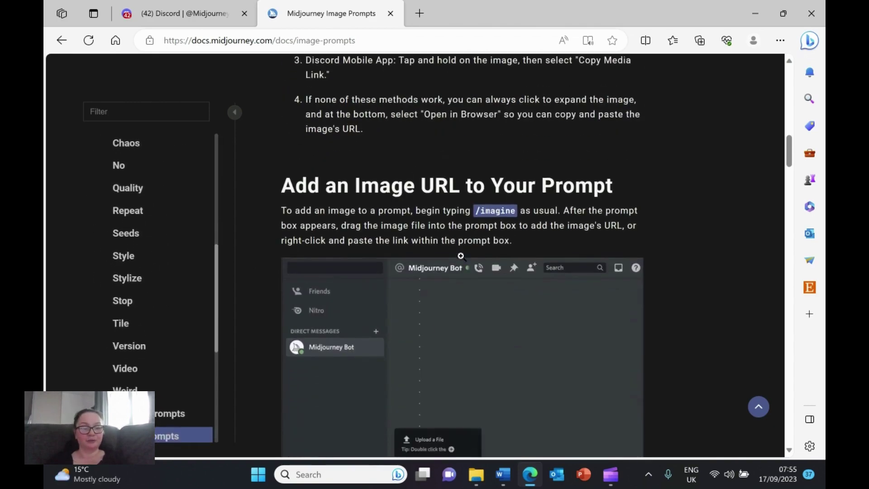
{"action": "scroll", "coordinate": [461, 257], "scroll_direction": "down", "scroll_amount": 20}
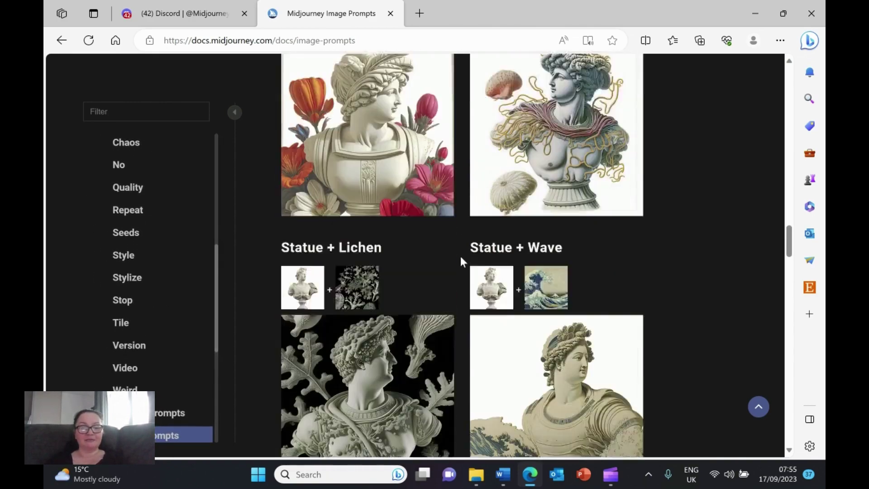
{"action": "scroll", "coordinate": [462, 262], "scroll_direction": "down", "scroll_amount": 1}
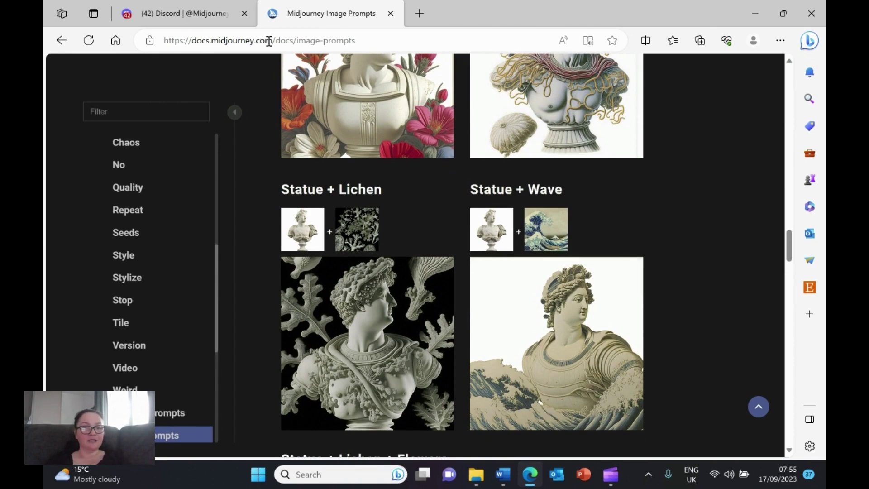
{"action": "scroll", "coordinate": [163, 294], "scroll_direction": "down", "scroll_amount": 1}
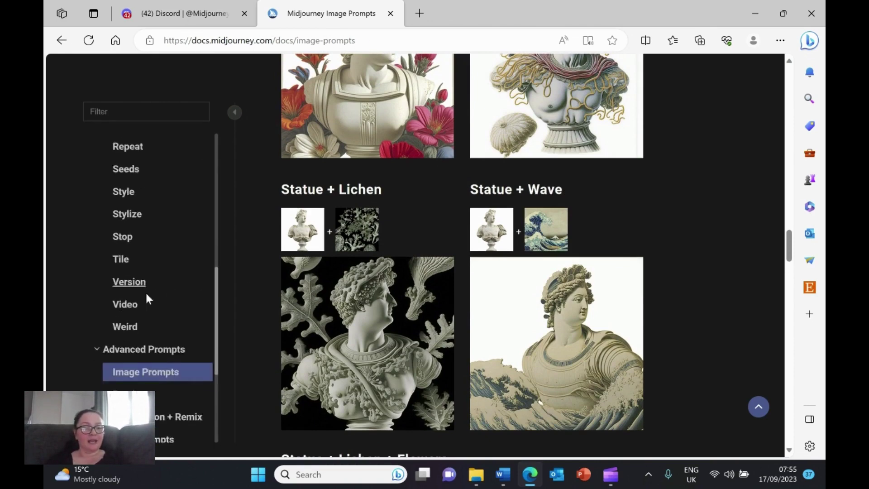
{"action": "scroll", "coordinate": [147, 296], "scroll_direction": "down", "scroll_amount": 3}
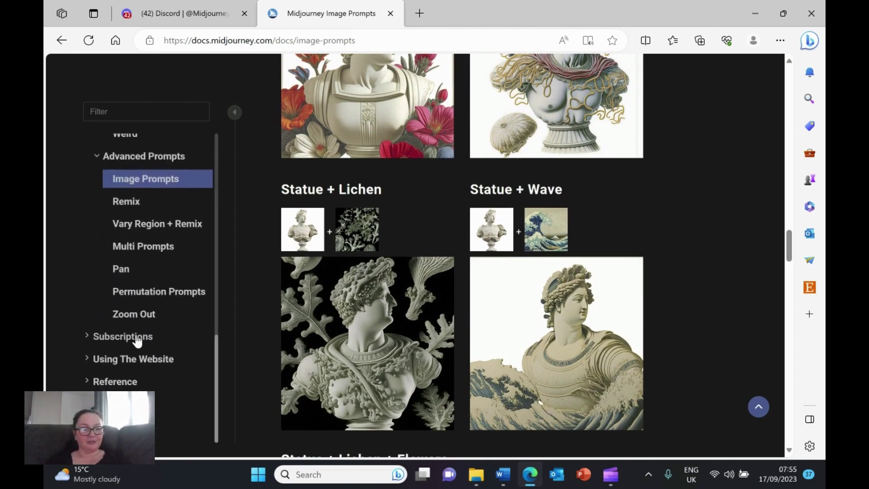
Read the 'Top midjourney things for me to know' Word notes down to the double-colon Prompt Weights explanation
{"action": "left_click", "coordinate": [503, 475]}
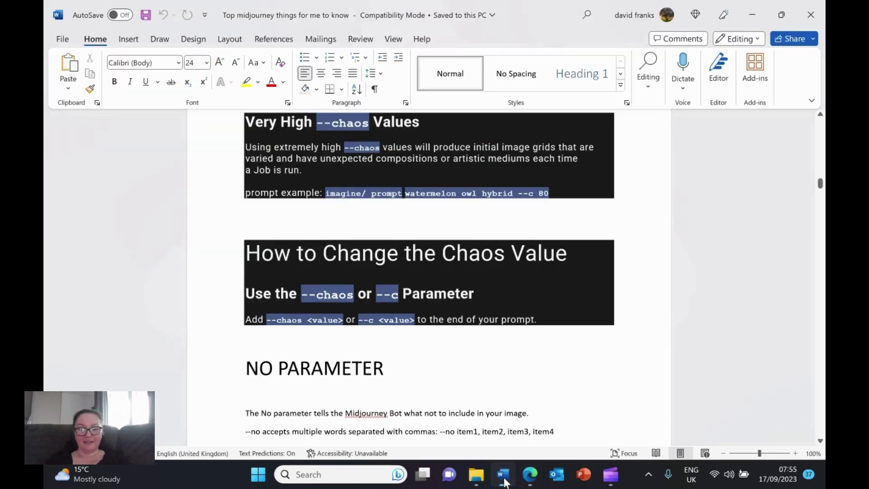
{"action": "scroll", "coordinate": [271, 299], "scroll_direction": "up", "scroll_amount": 8}
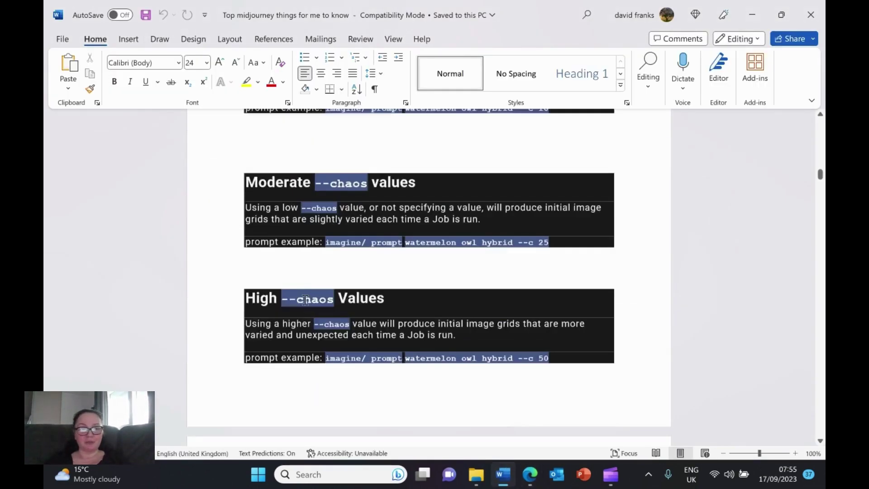
{"action": "scroll", "coordinate": [306, 300], "scroll_direction": "up", "scroll_amount": 15}
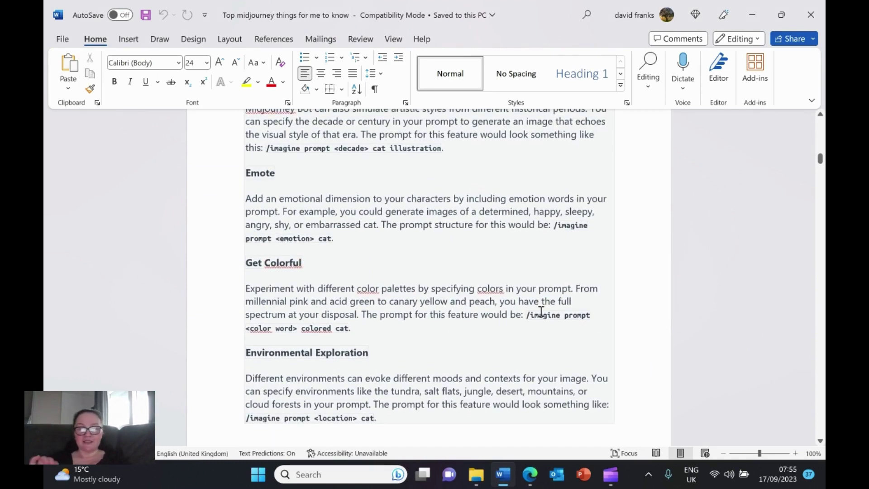
{"action": "scroll", "coordinate": [510, 295], "scroll_direction": "down", "scroll_amount": 15}
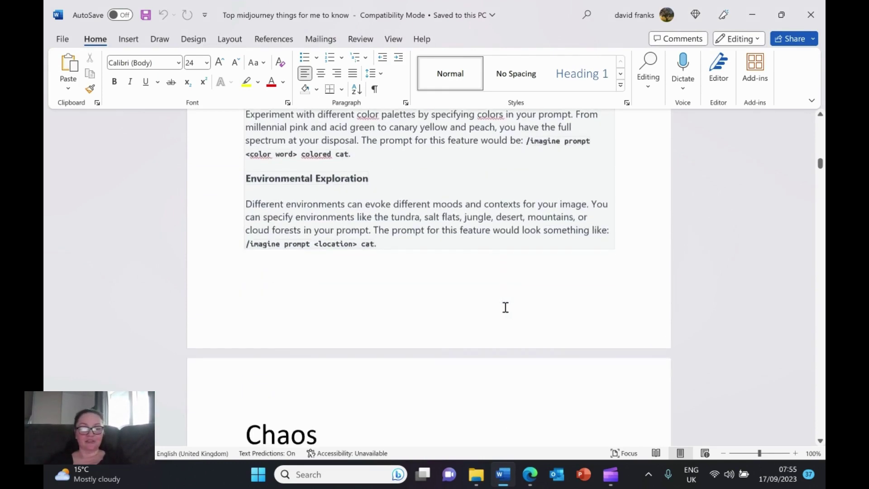
{"action": "scroll", "coordinate": [503, 307], "scroll_direction": "down", "scroll_amount": 20}
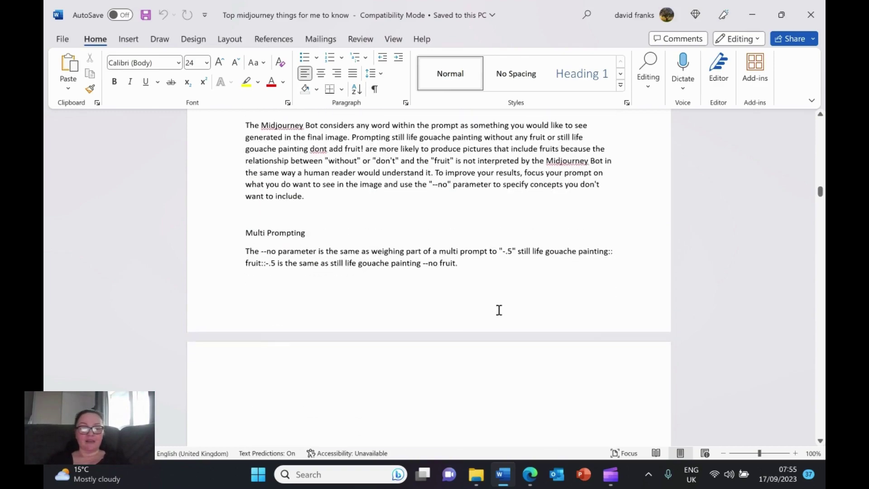
{"action": "left_click_drag", "start_coordinate": [820, 201], "coordinate": [823, 346]}
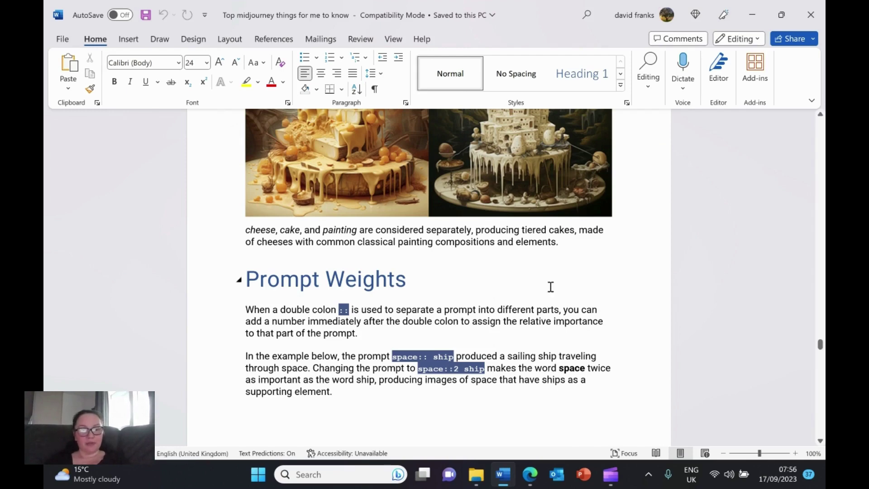
{"action": "scroll", "coordinate": [349, 378], "scroll_direction": "down", "scroll_amount": 10}
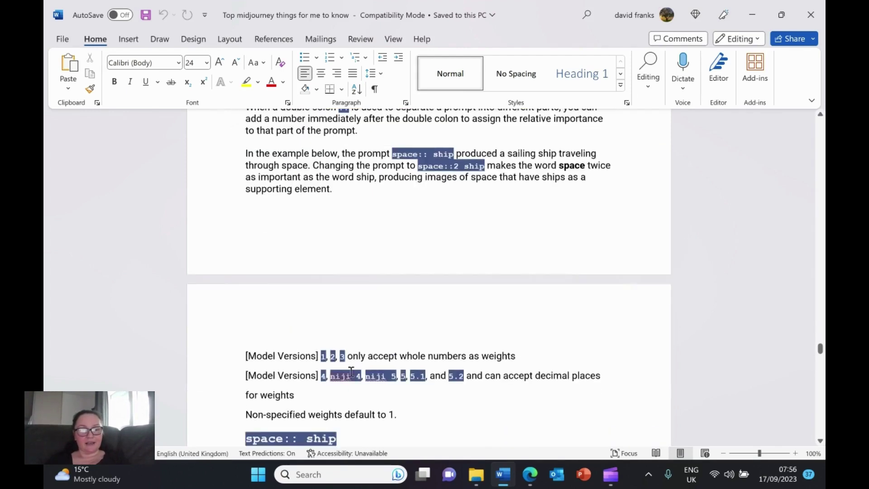
{"action": "scroll", "coordinate": [243, 366], "scroll_direction": "down", "scroll_amount": 2}
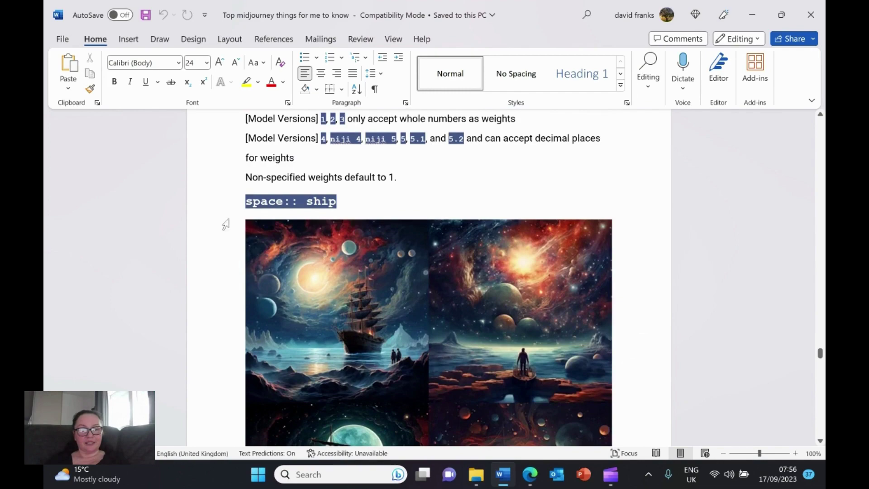
{"action": "left_click", "coordinate": [385, 199]}
{"action": "scroll", "coordinate": [260, 295], "scroll_direction": "down", "scroll_amount": 11}
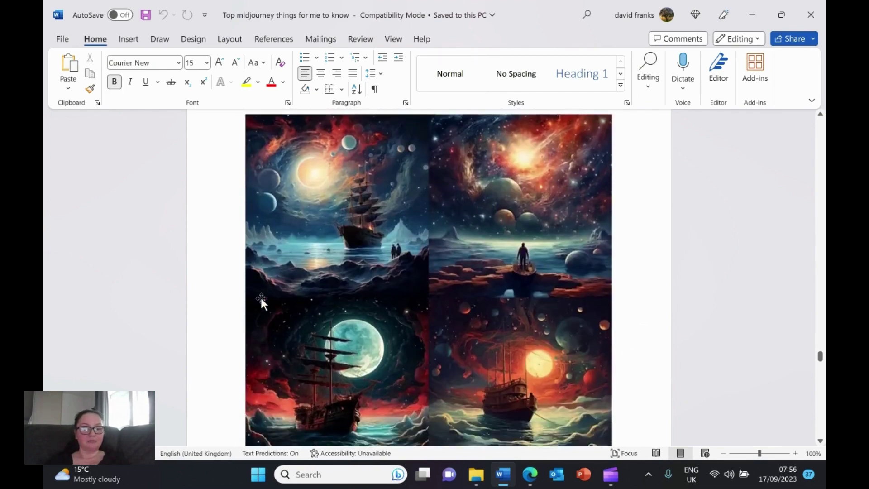
{"action": "scroll", "coordinate": [262, 293], "scroll_direction": "down", "scroll_amount": 12}
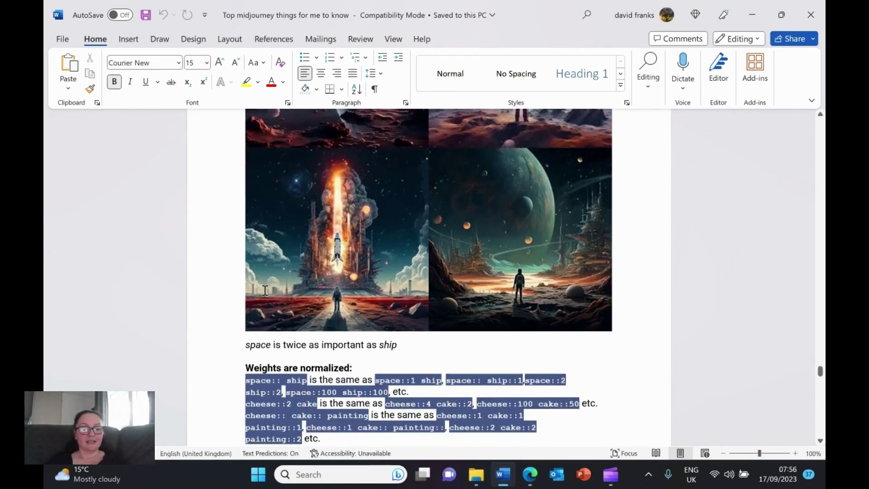
{"action": "scroll", "coordinate": [315, 279], "scroll_direction": "down", "scroll_amount": 2}
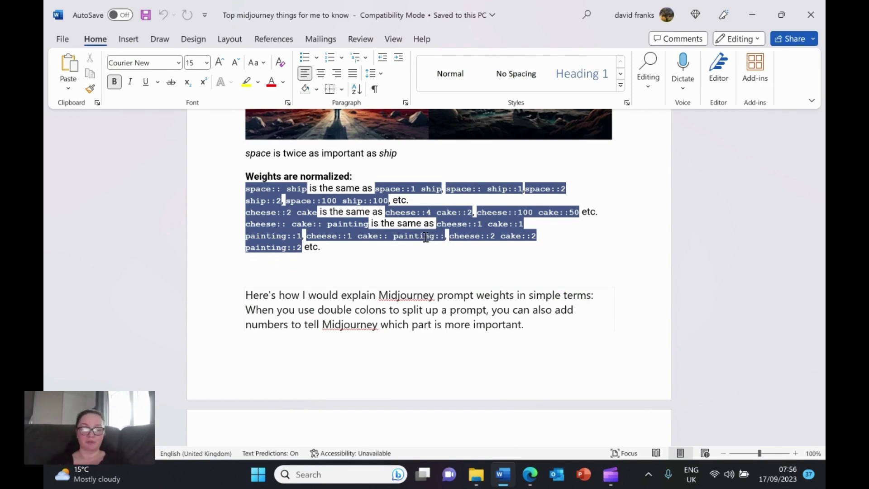
Return to the Midjourney Bot chat and choose a file for the /blend image1 slot
{"action": "left_click", "coordinate": [531, 475]}
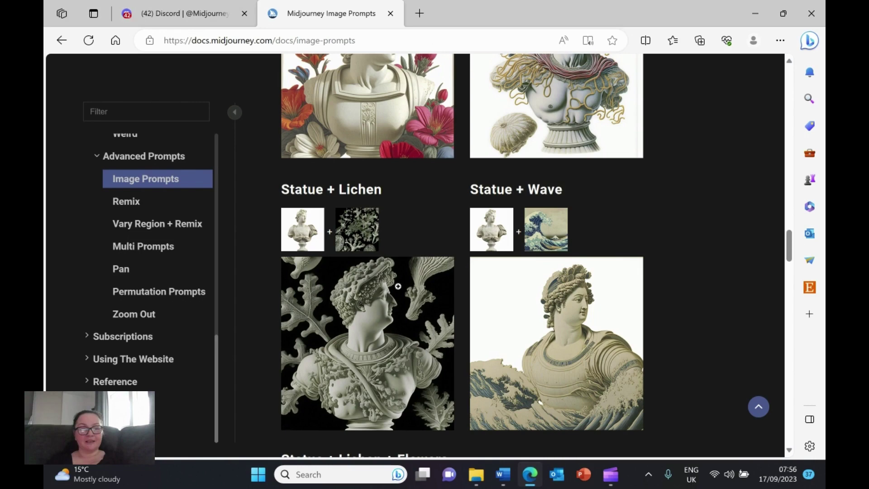
{"action": "left_click", "coordinate": [205, 1]}
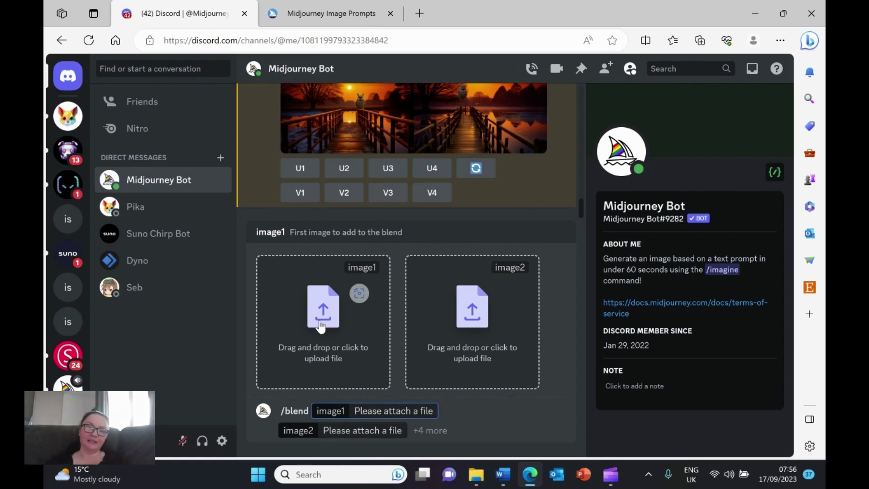
{"action": "left_click", "coordinate": [310, 337]}
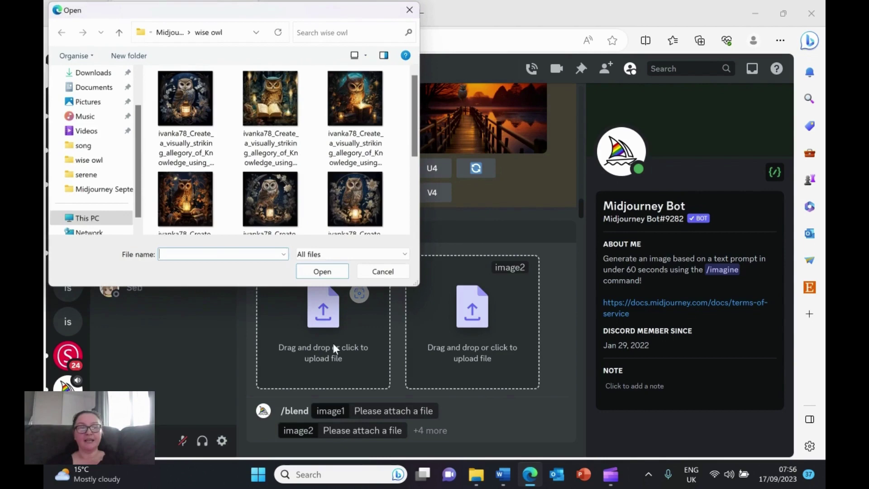
{"action": "scroll", "coordinate": [106, 186], "scroll_direction": "up", "scroll_amount": 2}
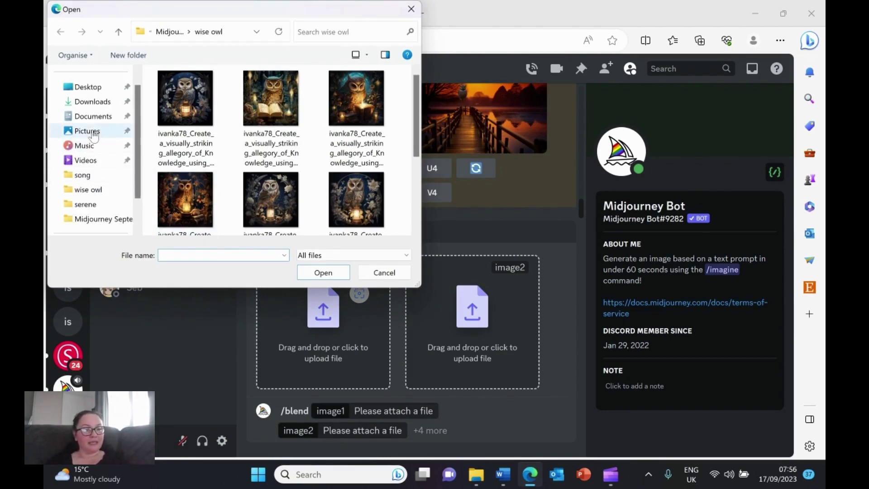
From Downloads, open the serene folder and attach the sunset lake-boardwalk photo as image1
{"action": "left_click", "coordinate": [96, 105]}
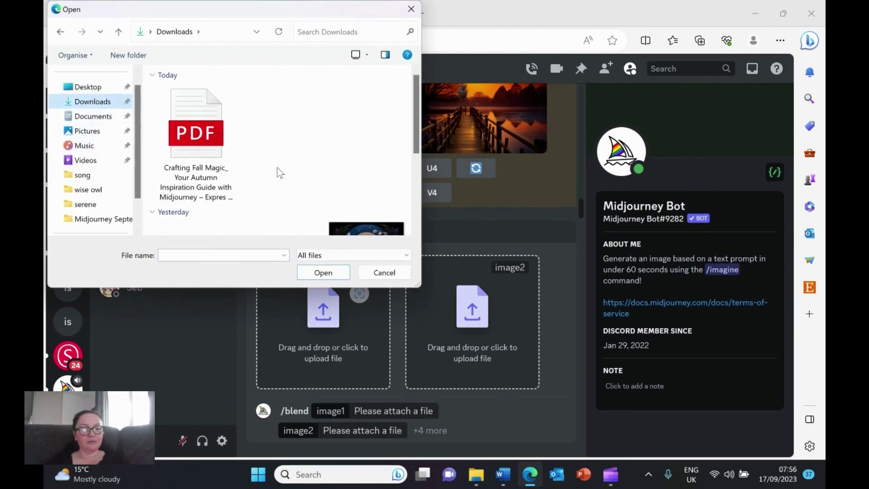
{"action": "scroll", "coordinate": [279, 170], "scroll_direction": "down", "scroll_amount": 3}
{"action": "scroll", "coordinate": [280, 173], "scroll_direction": "down", "scroll_amount": 3}
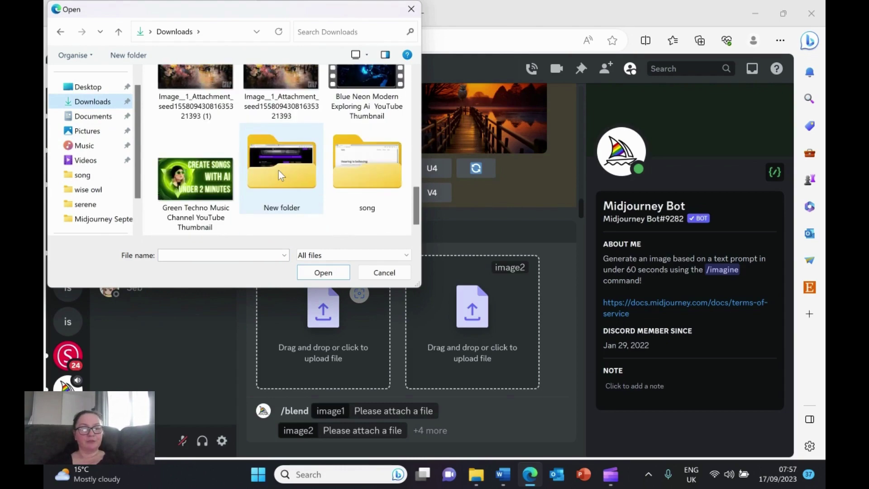
{"action": "scroll", "coordinate": [279, 170], "scroll_direction": "up", "scroll_amount": 5}
{"action": "scroll", "coordinate": [279, 170], "scroll_direction": "down", "scroll_amount": 3}
{"action": "scroll", "coordinate": [278, 170], "scroll_direction": "up", "scroll_amount": 2}
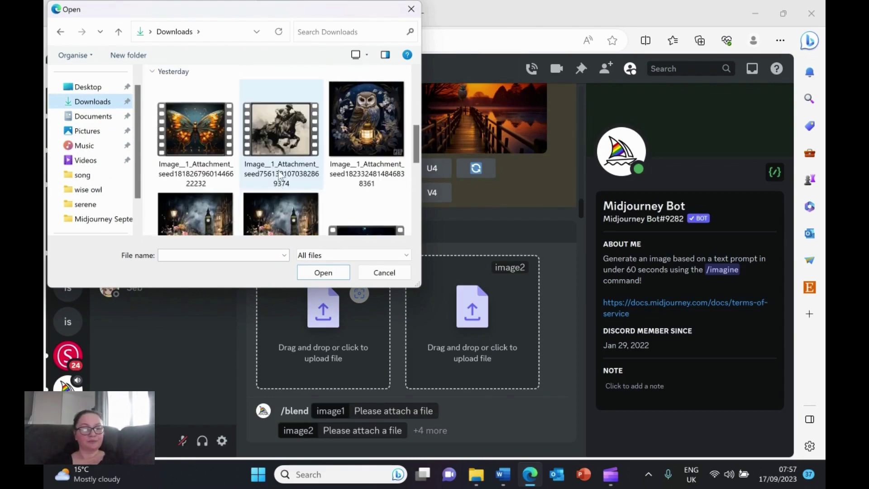
{"action": "left_click", "coordinate": [92, 204]}
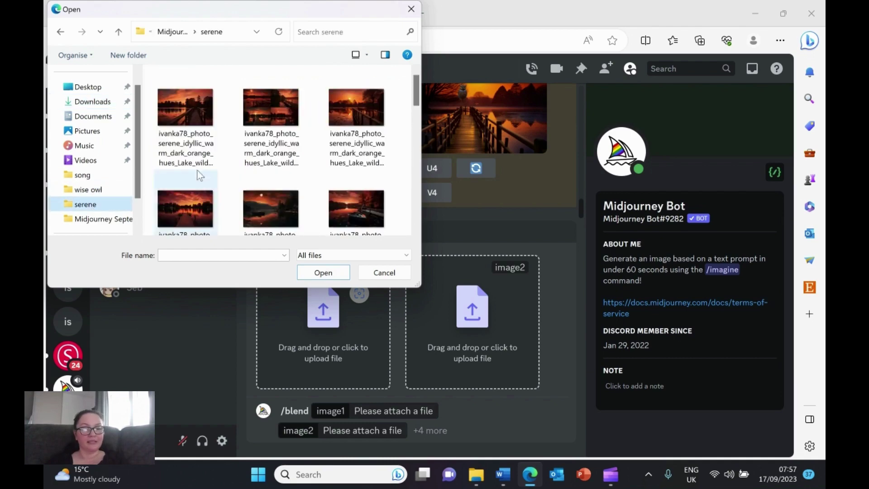
{"action": "scroll", "coordinate": [319, 161], "scroll_direction": "down", "scroll_amount": 3}
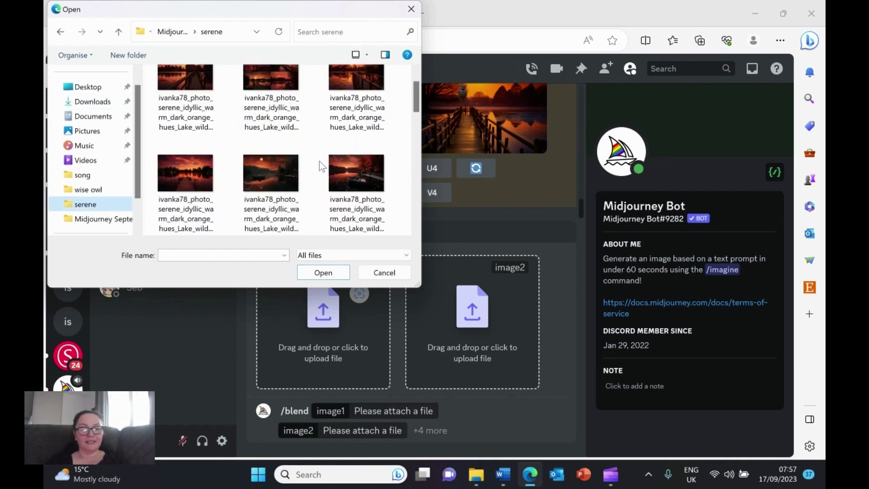
{"action": "scroll", "coordinate": [317, 173], "scroll_direction": "down", "scroll_amount": 3}
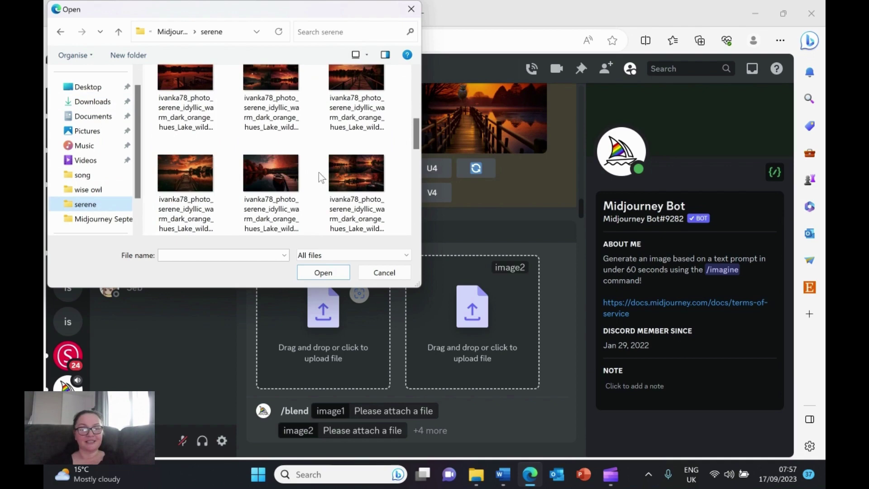
{"action": "double_click", "coordinate": [190, 180]}
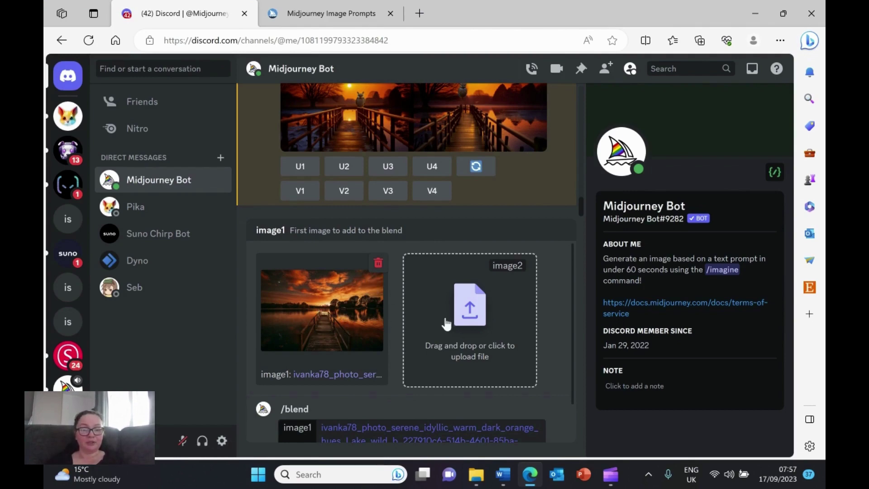
Attach an owl image from the wise owl folder as image2 and send the /blend command
{"action": "left_click", "coordinate": [462, 312]}
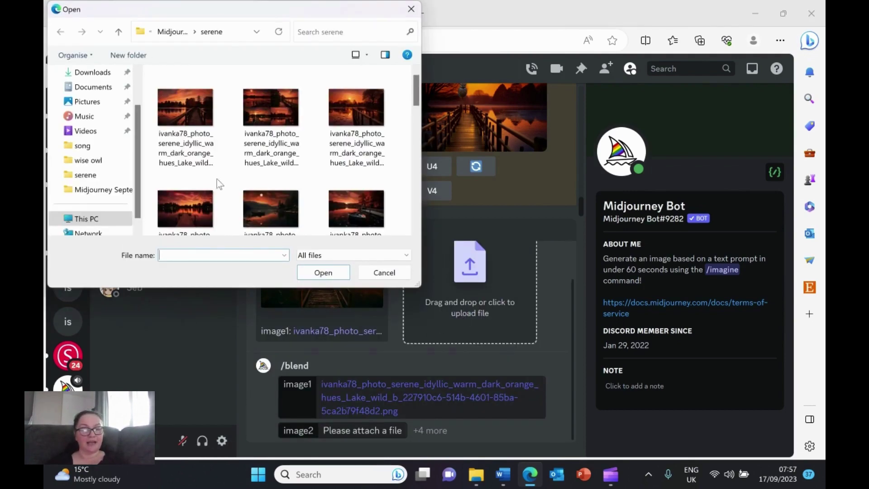
{"action": "left_click", "coordinate": [88, 162]}
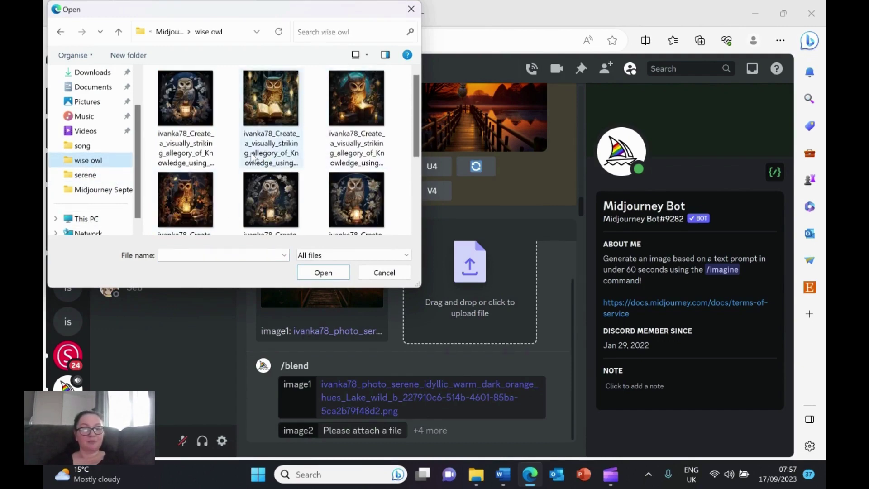
{"action": "scroll", "coordinate": [187, 124], "scroll_direction": "down", "scroll_amount": 1}
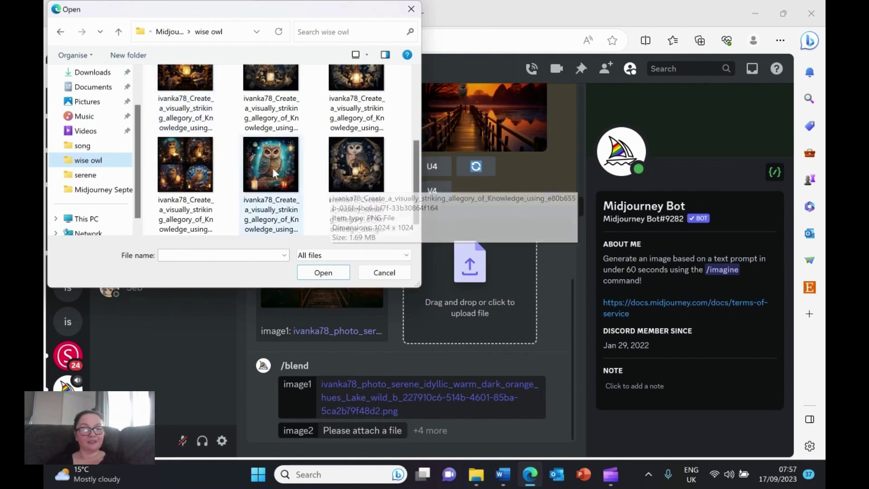
{"action": "scroll", "coordinate": [261, 165], "scroll_direction": "up", "scroll_amount": 3}
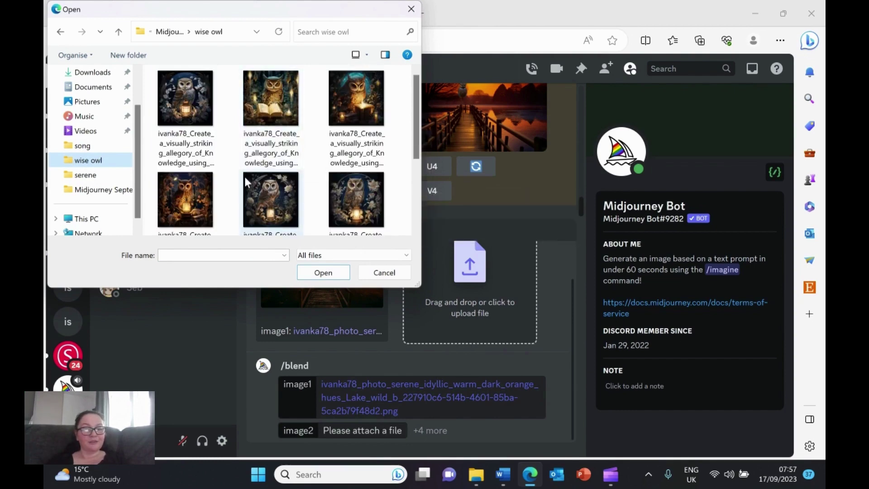
{"action": "double_click", "coordinate": [193, 104]}
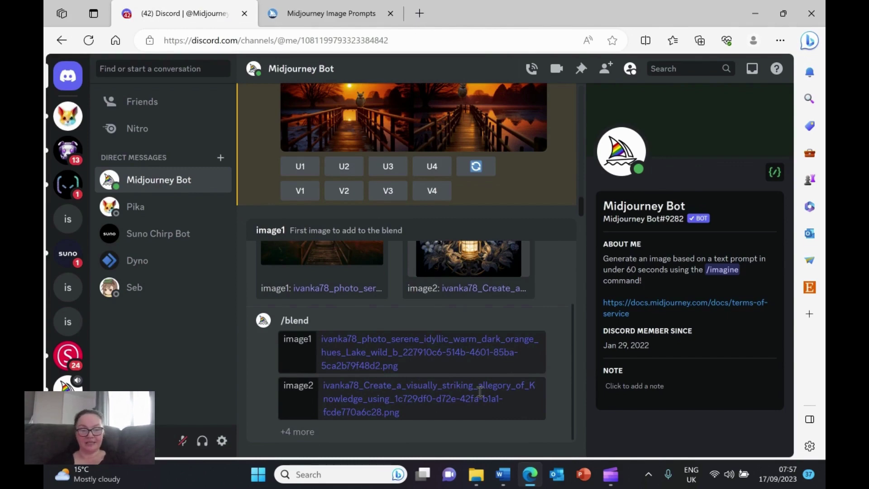
{"action": "key", "text": "Return"}
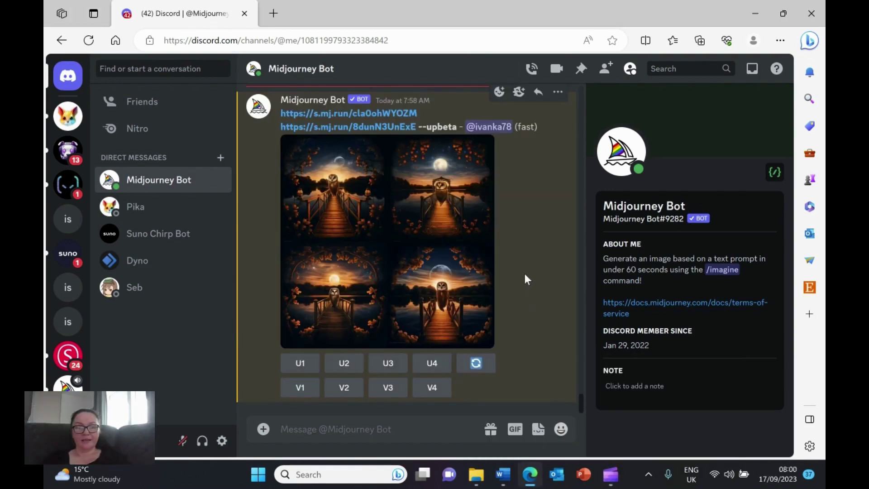
View the owl-on-boardwalk blend grid full size in the browser, then close the tab and preview
{"action": "left_click", "coordinate": [332, 279]}
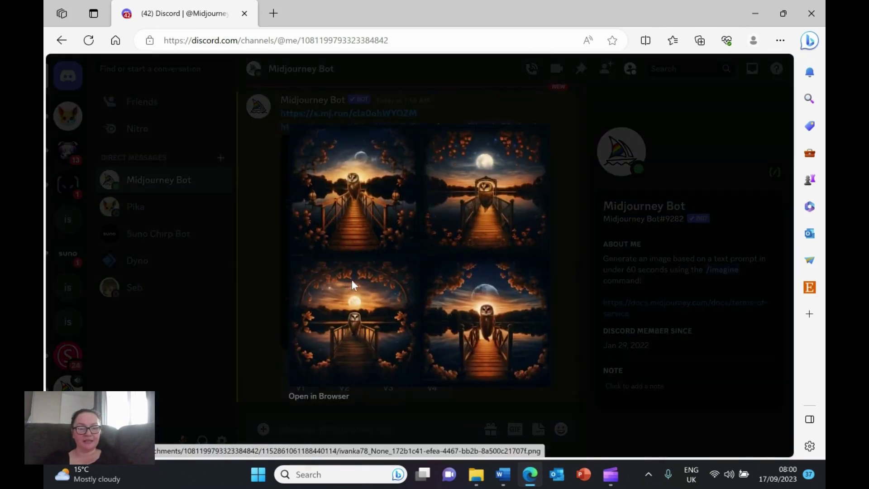
{"action": "left_click", "coordinate": [320, 398]}
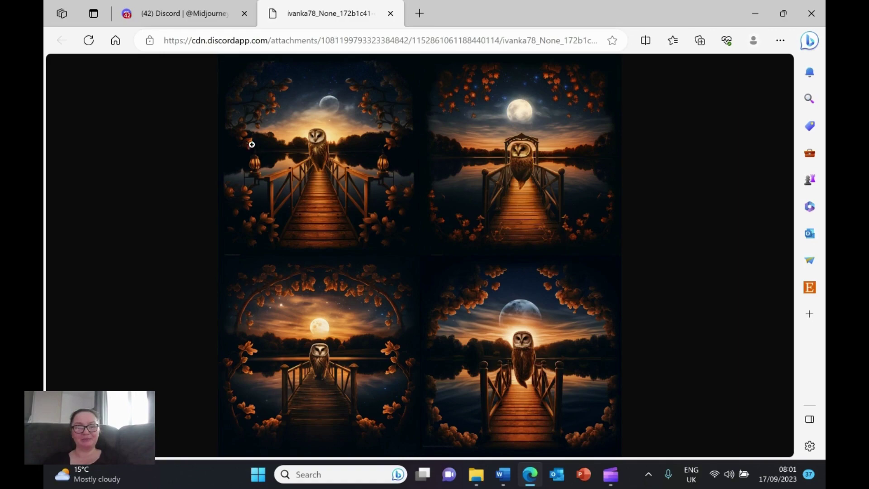
{"action": "left_click", "coordinate": [391, 13]}
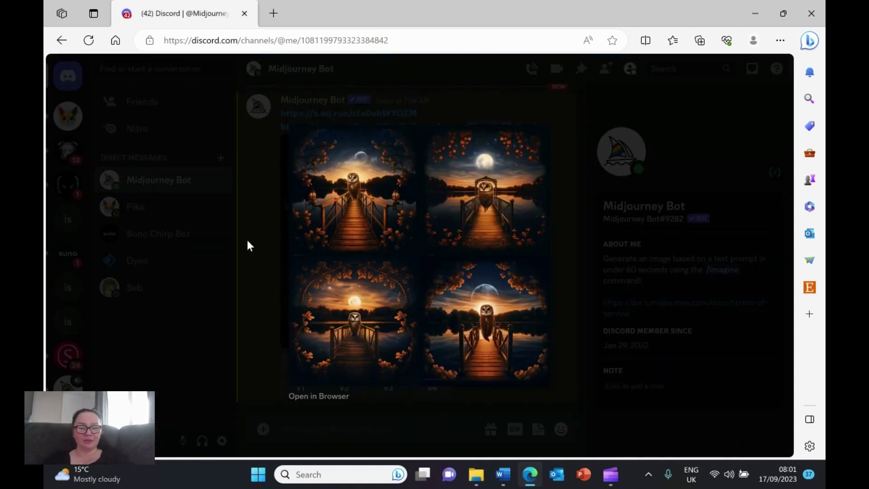
{"action": "left_click", "coordinate": [224, 285]}
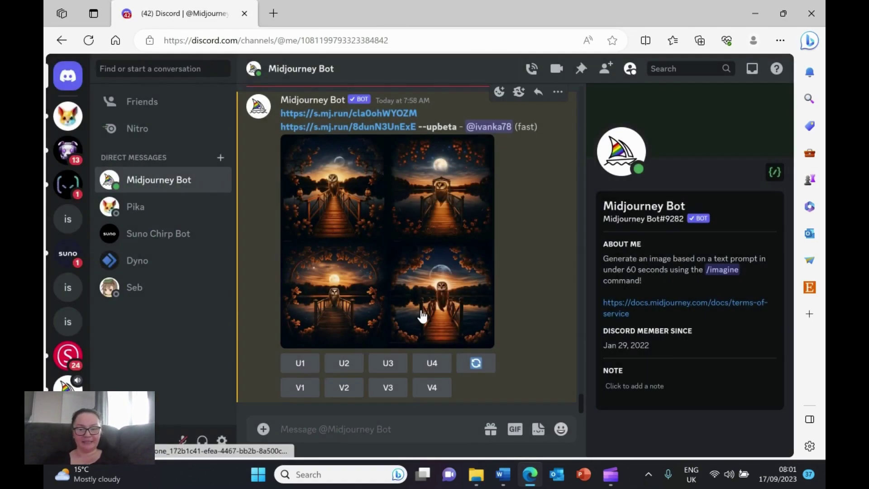
Re-run the blend with the first image link weighted ::1 and the second ::2 --ar 3:2
{"action": "left_click", "coordinate": [477, 363]}
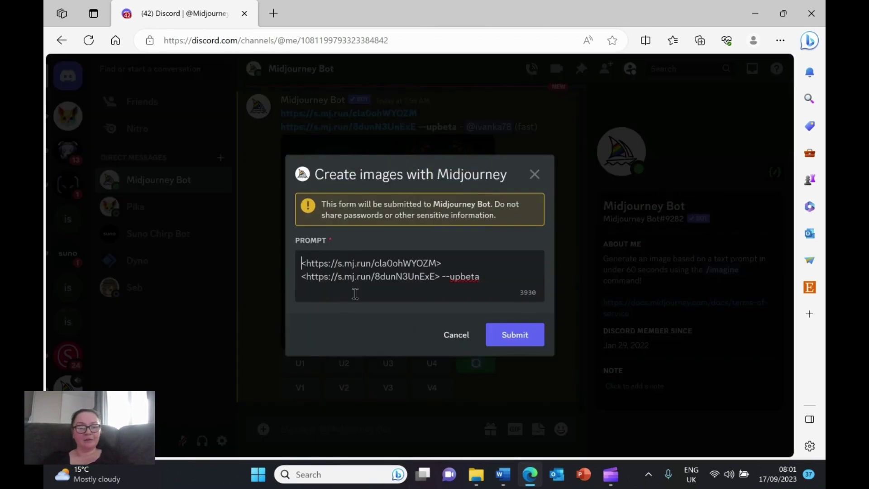
{"action": "left_click", "coordinate": [451, 265]}
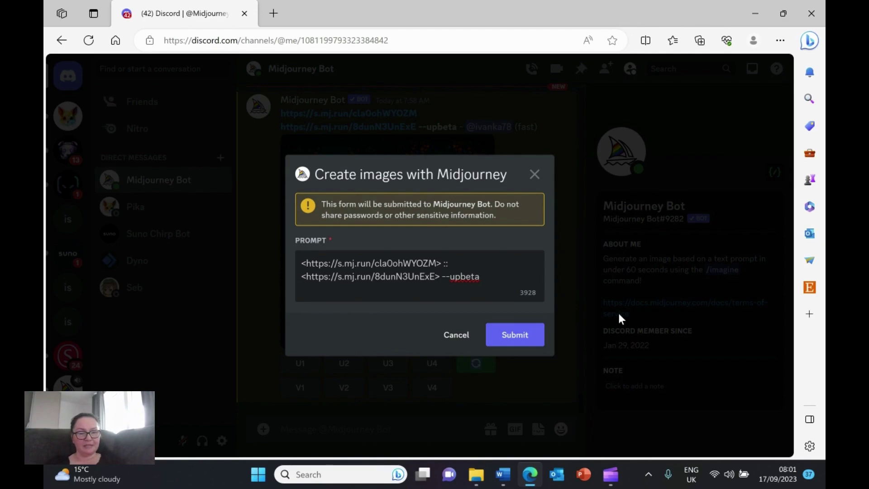
{"action": "left_click", "coordinate": [450, 262]}
{"action": "type", "text": "1"}
{"action": "type", "text": " ::2"}
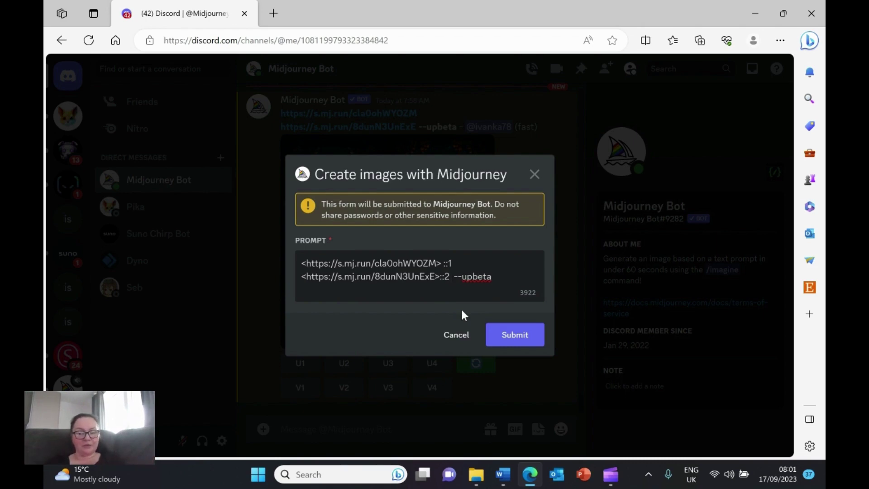
{"action": "type", "text": " --ar 3 --"}
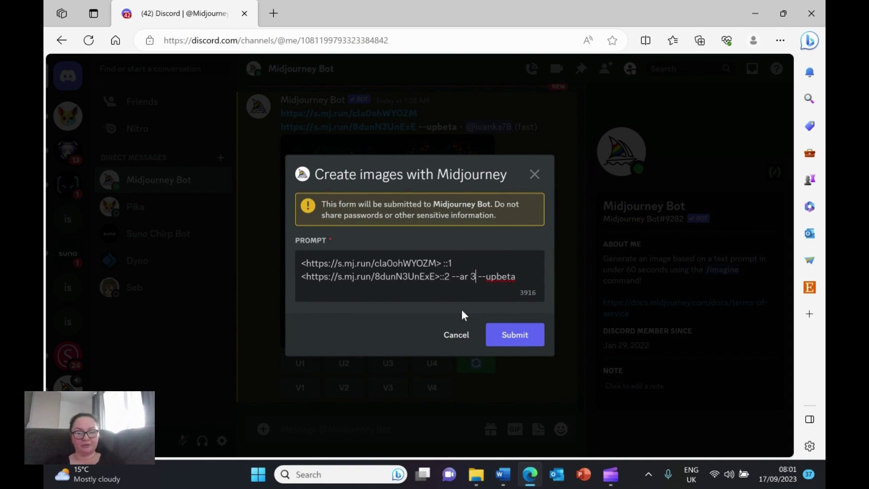
{"action": "type", "text": ":2"}
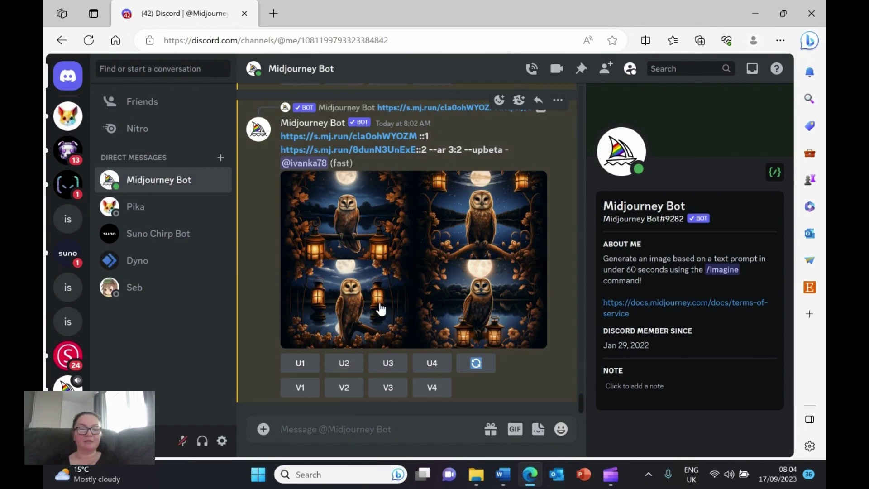
Open the new 3:2 lantern-lit owl grid full size in the browser
{"action": "left_click", "coordinate": [356, 269]}
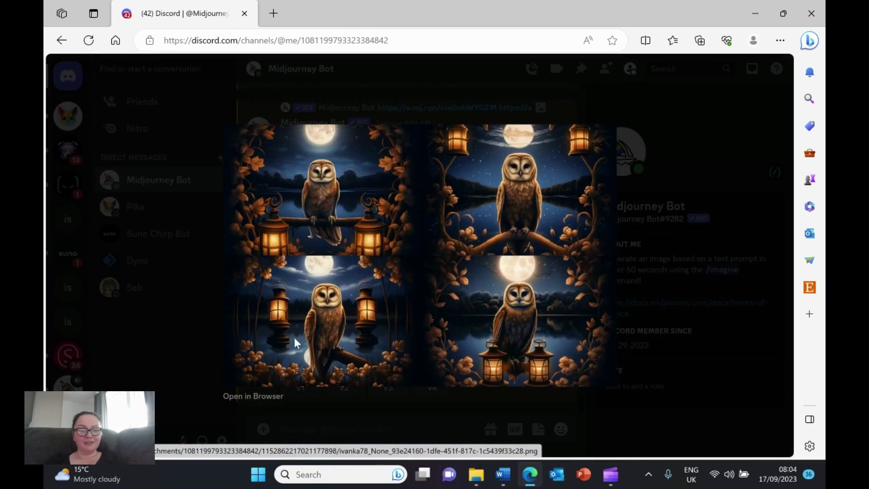
{"action": "left_click", "coordinate": [253, 397]}
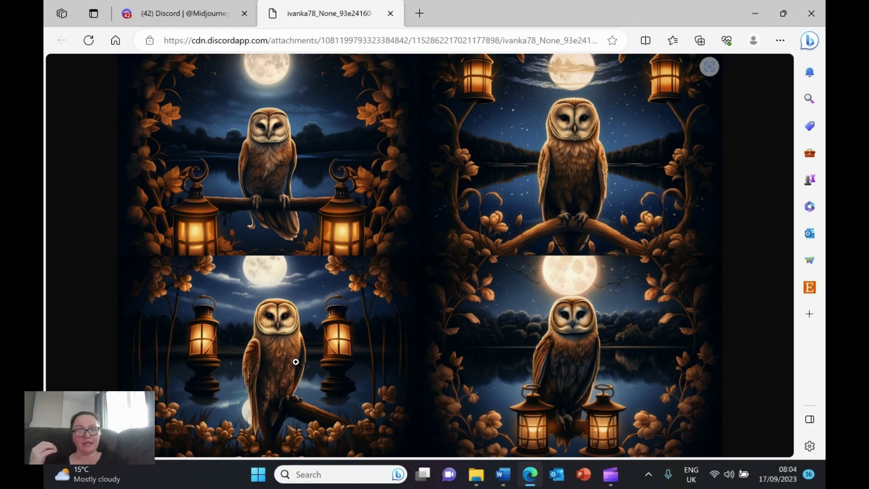
Preview the original owl and sunset boardwalk images in Photos from File Explorer, then close them
{"action": "left_click", "coordinate": [476, 475]}
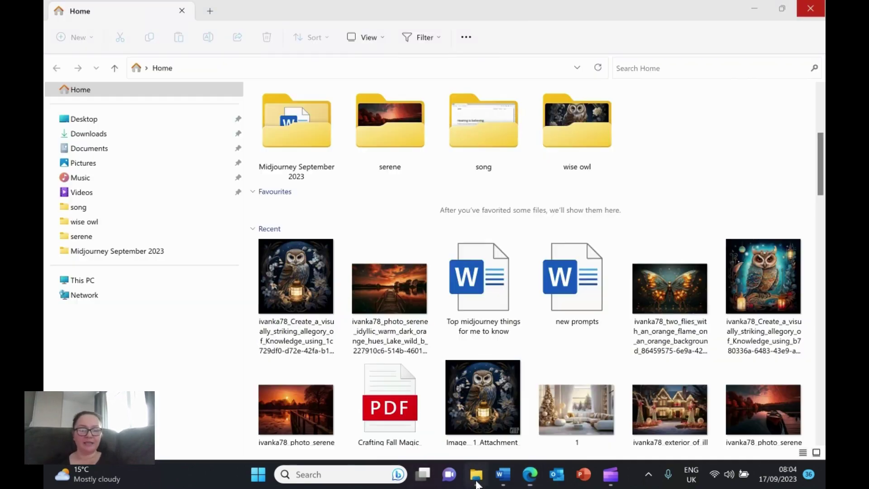
{"action": "double_click", "coordinate": [282, 292]}
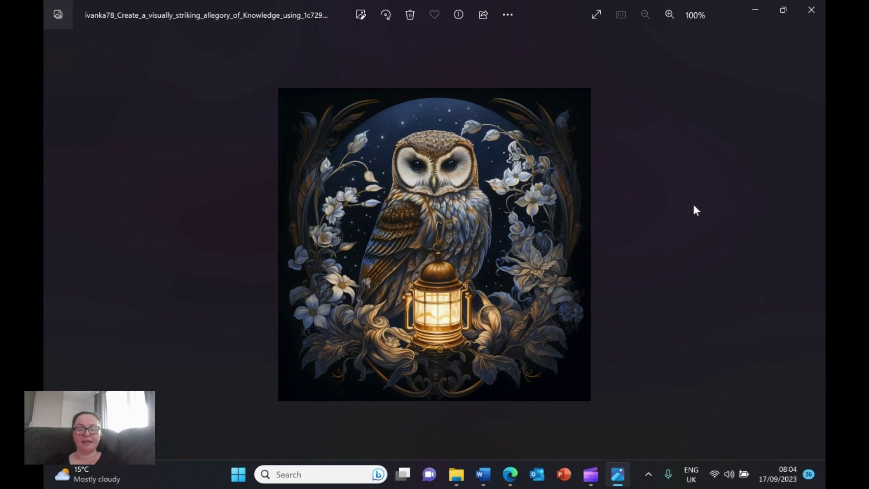
{"action": "left_click", "coordinate": [812, 10]}
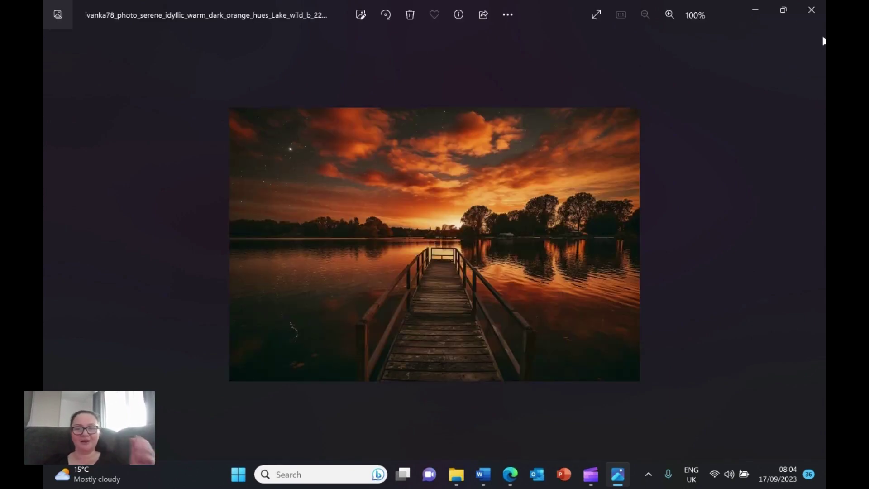
{"action": "left_click", "coordinate": [820, 6]}
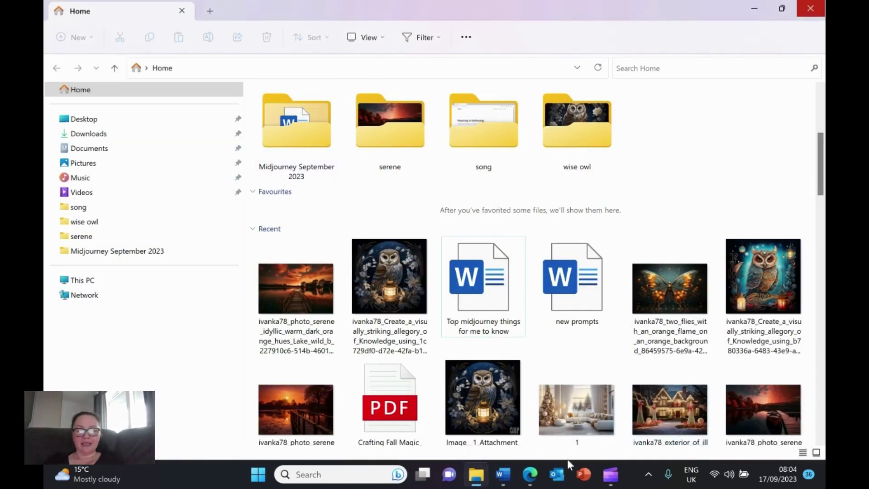
Back in Edge, close the full-size owl image tab and Discord's enlarged preview
{"action": "left_click", "coordinate": [527, 475]}
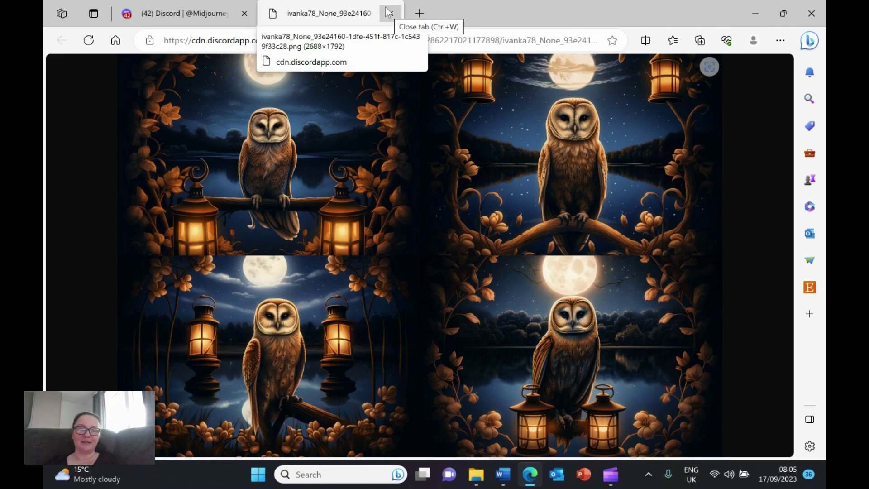
{"action": "left_click", "coordinate": [389, 13]}
{"action": "left_click", "coordinate": [204, 298]}
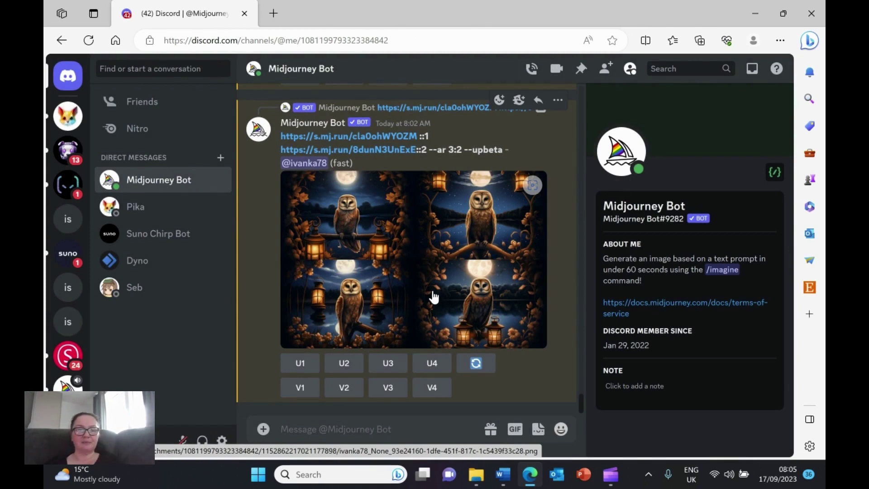
Re-run the blend and change the first image's weight to ::2
{"action": "left_click", "coordinate": [475, 365]}
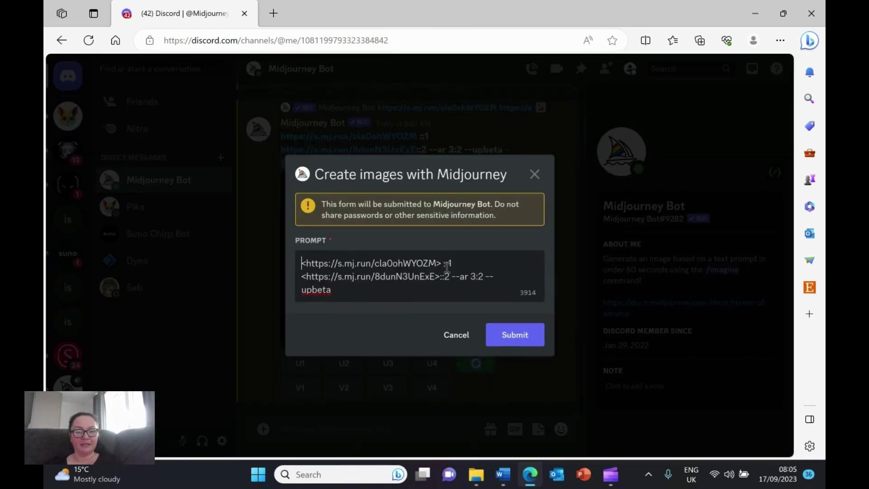
{"action": "key", "text": "Delete"}
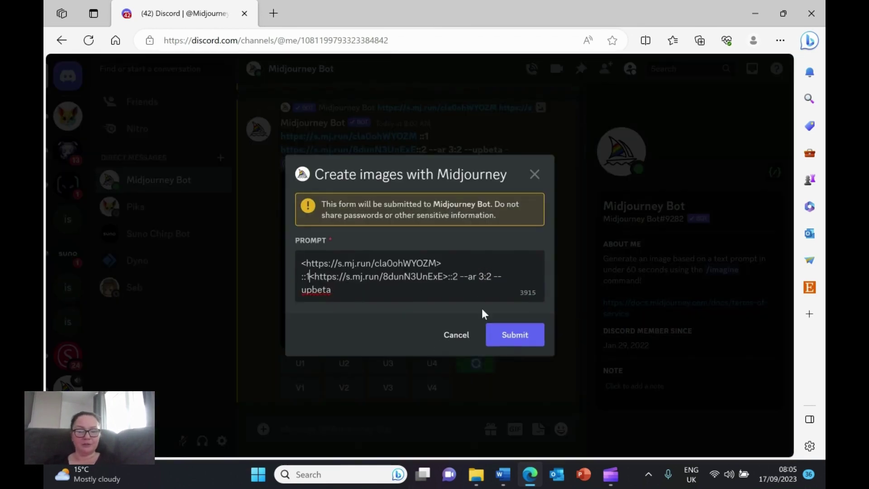
{"action": "key", "text": "BackSpace"}
{"action": "key", "text": "BackSpace"}
{"action": "key", "text": "BackSpace"}
{"action": "type", "text": "::2"}
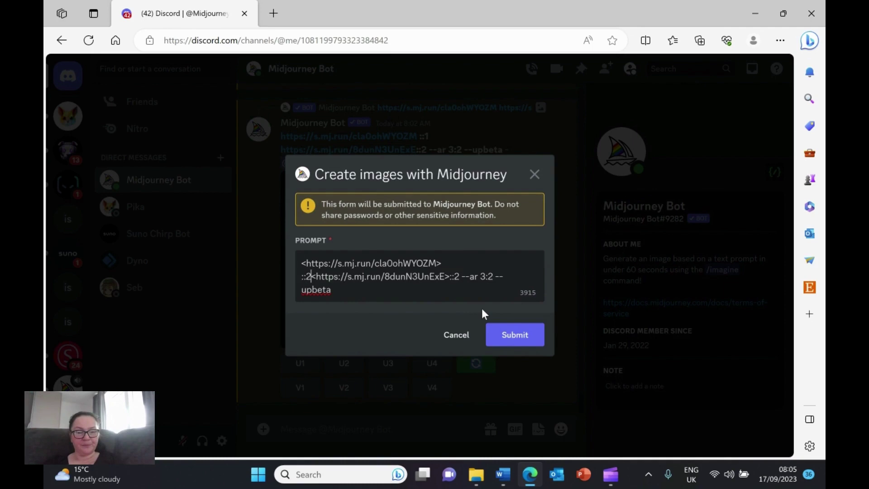
Set the second image's weight to ::1 and the aspect ratio to --ar 1:1, then submit
{"action": "left_click", "coordinate": [449, 275]}
{"action": "key", "text": "BackSpace"}
{"action": "type", "text": "1"}
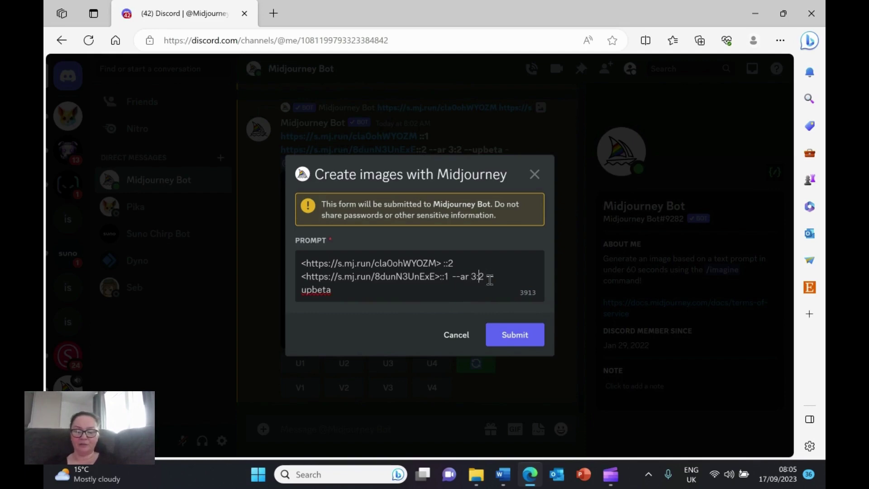
{"action": "key", "text": "BackSpace"}
{"action": "key", "text": "BackSpace"}
{"action": "key", "text": "BackSpace"}
{"action": "type", "text": "1"}
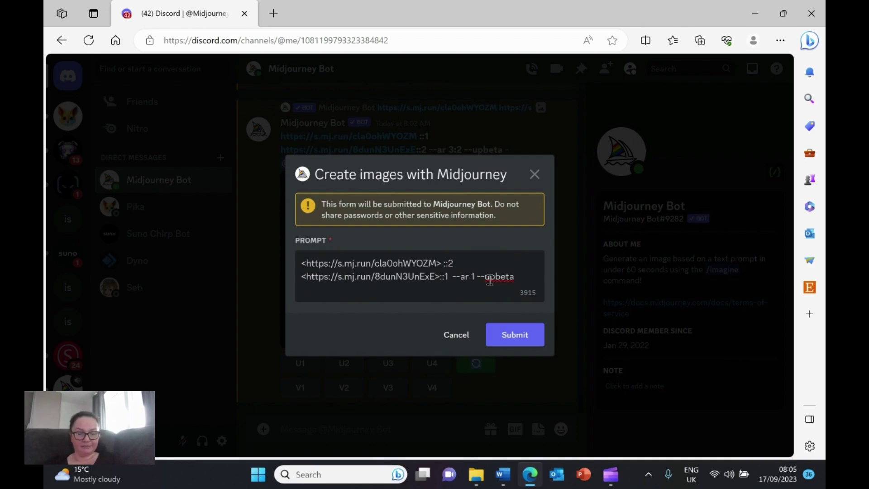
{"action": "type", "text": ":1"}
{"action": "left_click", "coordinate": [490, 280]}
{"action": "key", "text": "BackSpace"}
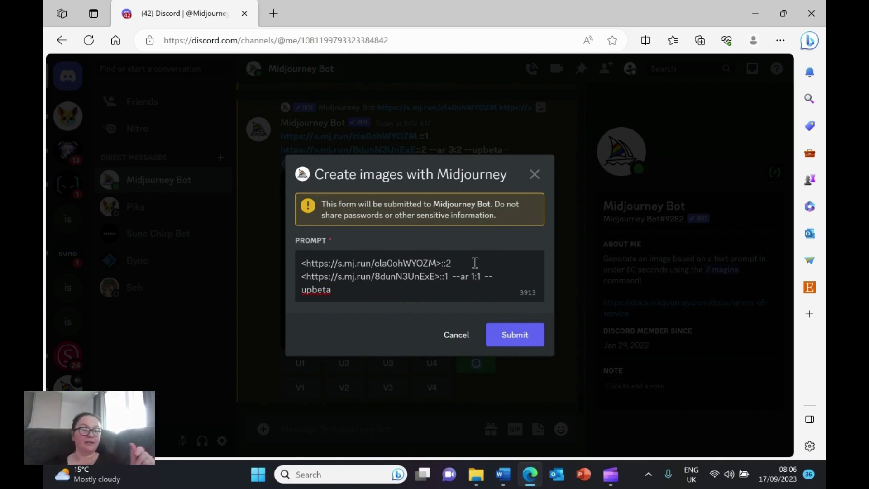
{"action": "left_click", "coordinate": [519, 339]}
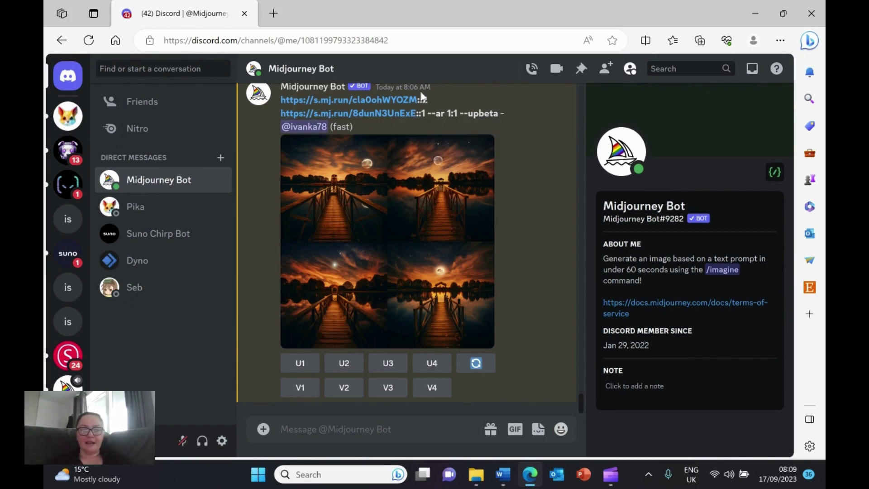
View the square moonlit boardwalk grid full size, zooming into the top-left, bottom-left and bottom-right images
{"action": "left_click", "coordinate": [356, 204]}
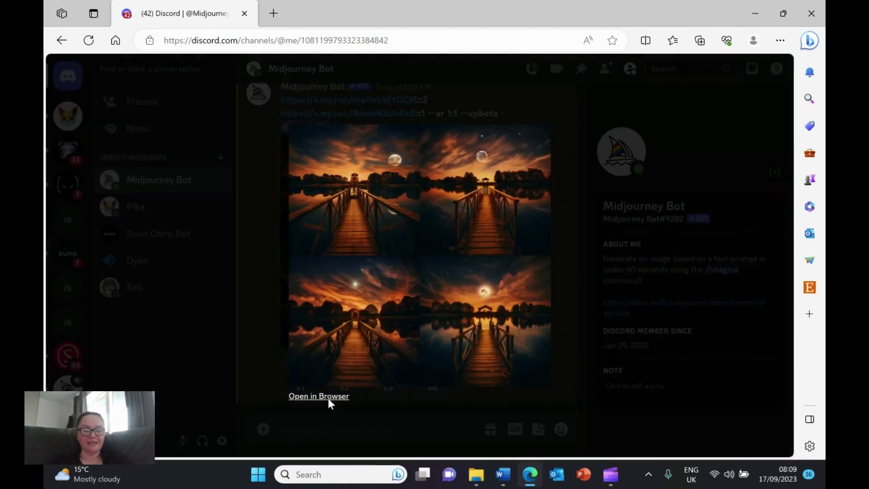
{"action": "left_click", "coordinate": [328, 397]}
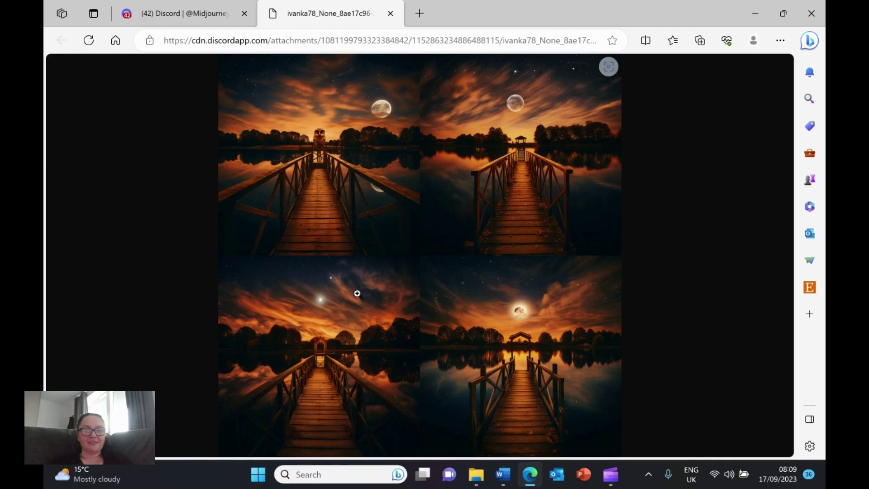
{"action": "left_click", "coordinate": [328, 143]}
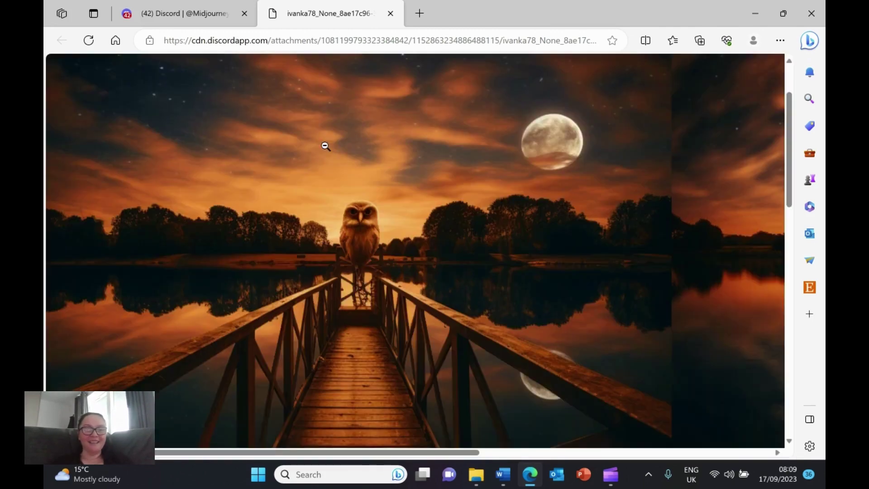
{"action": "left_click", "coordinate": [449, 257]}
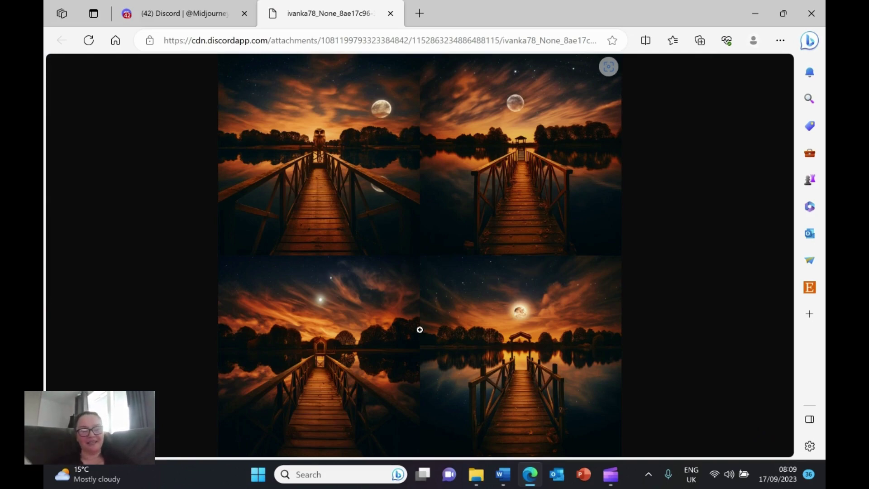
{"action": "left_click", "coordinate": [330, 349]}
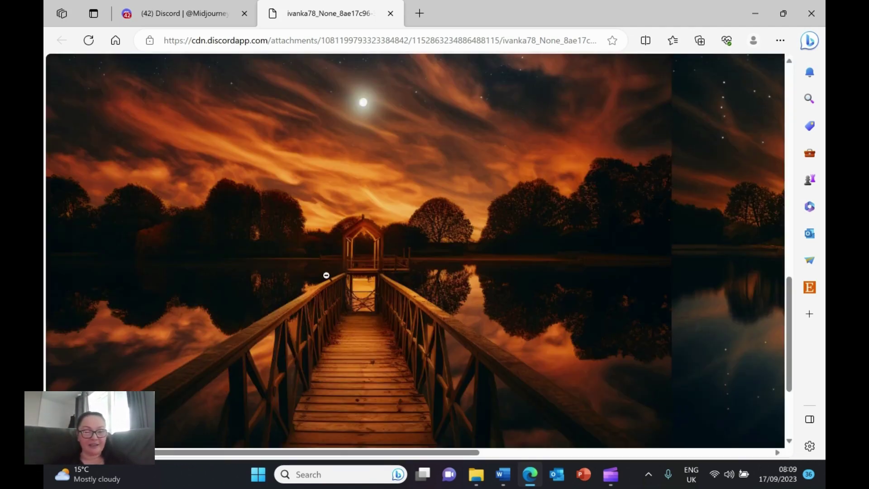
{"action": "left_click", "coordinate": [408, 257]}
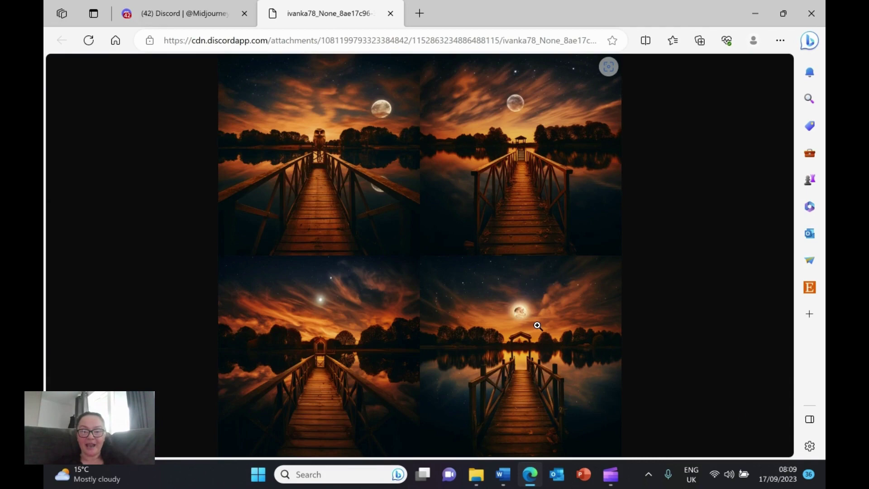
{"action": "left_click", "coordinate": [538, 325]}
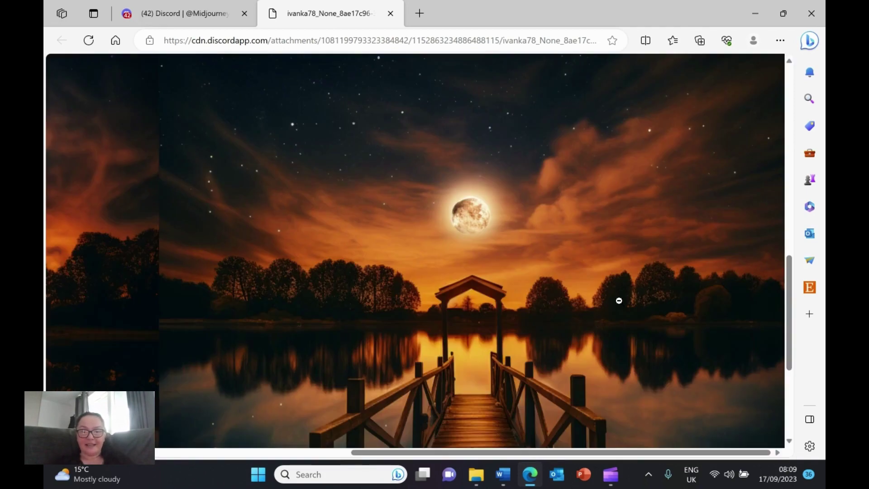
{"action": "left_click", "coordinate": [619, 301]}
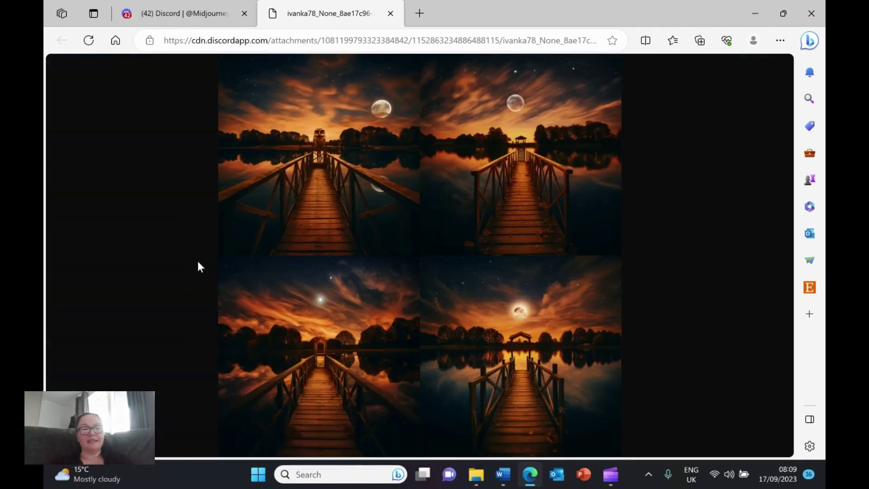
{"action": "left_click", "coordinate": [390, 15]}
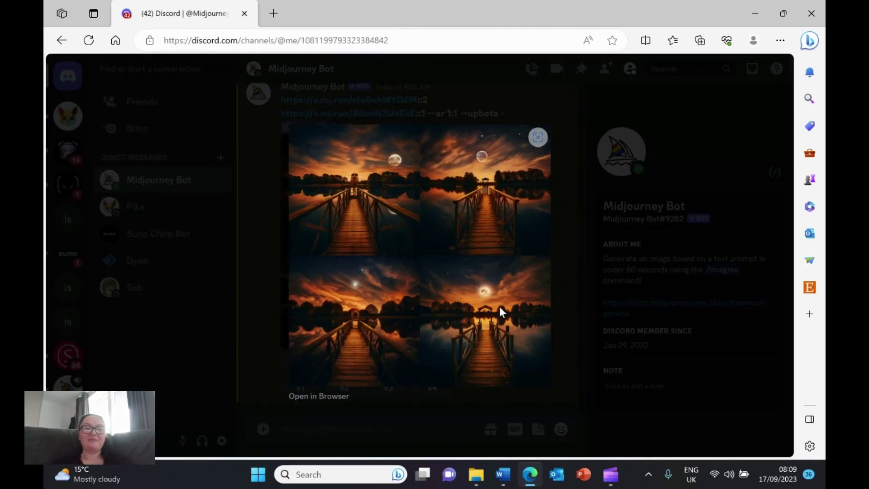
Scroll back up and view the earlier owl-and-lantern grid full size in the browser
{"action": "left_click", "coordinate": [234, 329]}
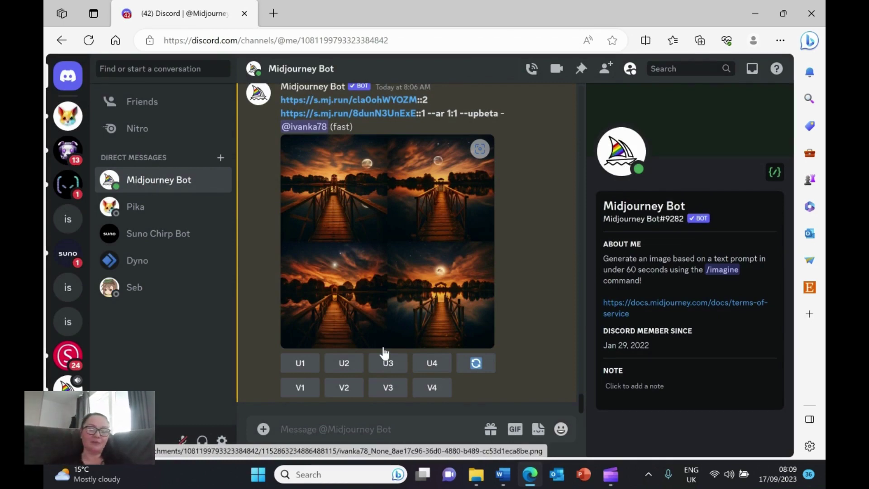
{"action": "scroll", "coordinate": [389, 276], "scroll_direction": "up", "scroll_amount": 3}
{"action": "scroll", "coordinate": [390, 270], "scroll_direction": "up", "scroll_amount": 5}
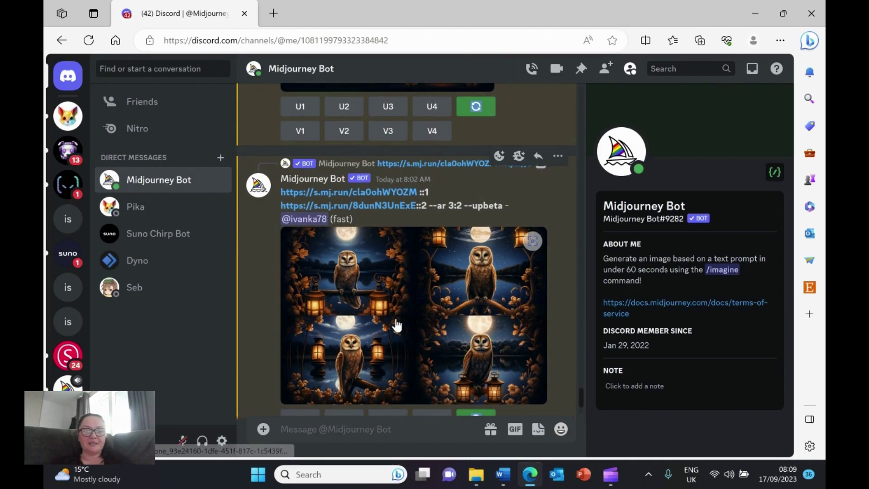
{"action": "scroll", "coordinate": [405, 307], "scroll_direction": "down", "scroll_amount": 10}
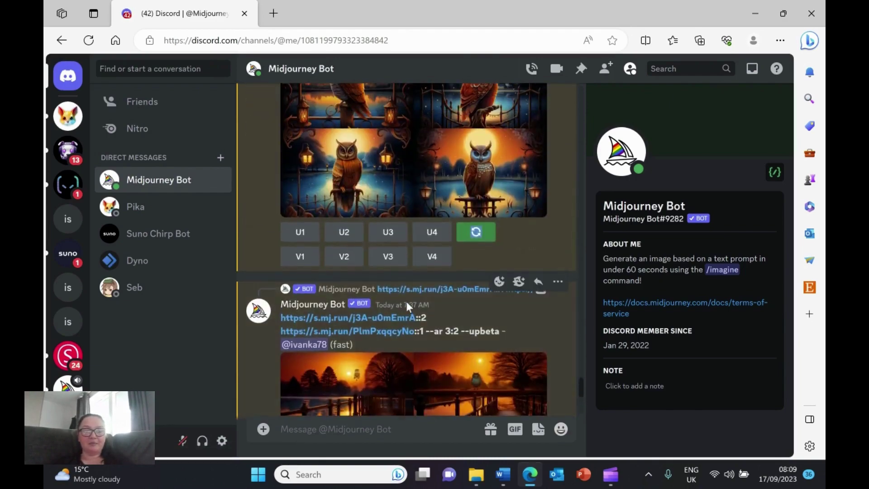
{"action": "left_click", "coordinate": [350, 273]}
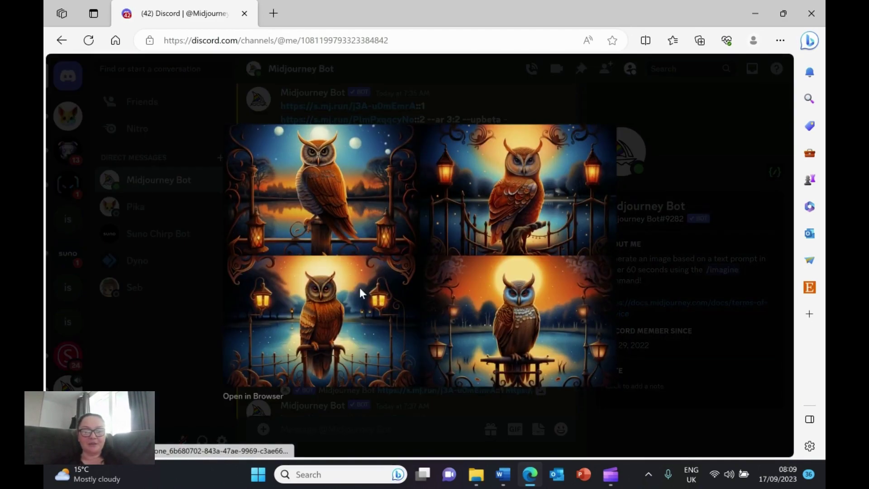
{"action": "left_click", "coordinate": [253, 397]}
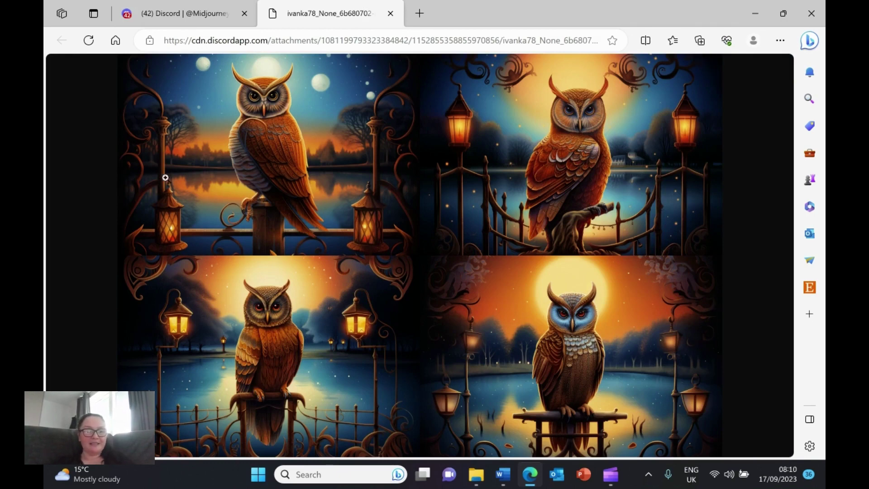
{"action": "left_click", "coordinate": [389, 16]}
{"action": "left_click", "coordinate": [159, 335]}
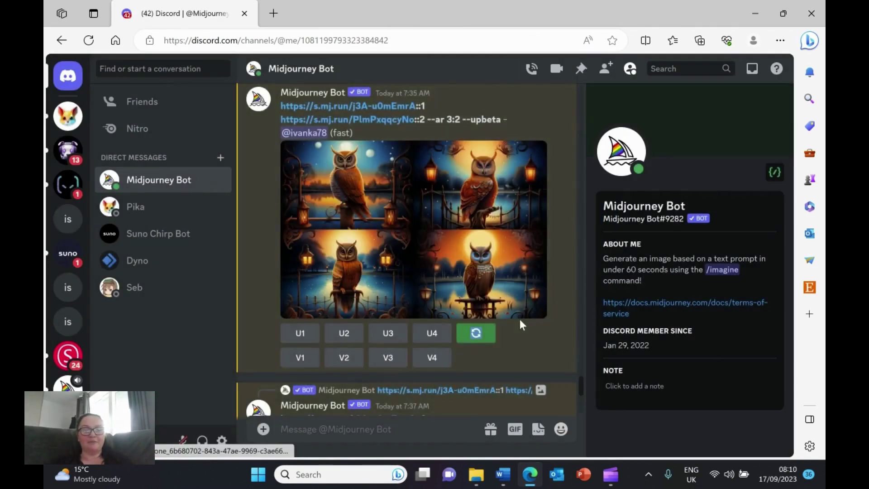
View the owl-on-boardwalk blend grid full size, then close its tab and preview
{"action": "scroll", "coordinate": [332, 264], "scroll_direction": "down", "scroll_amount": 2}
{"action": "scroll", "coordinate": [420, 289], "scroll_direction": "down", "scroll_amount": 6}
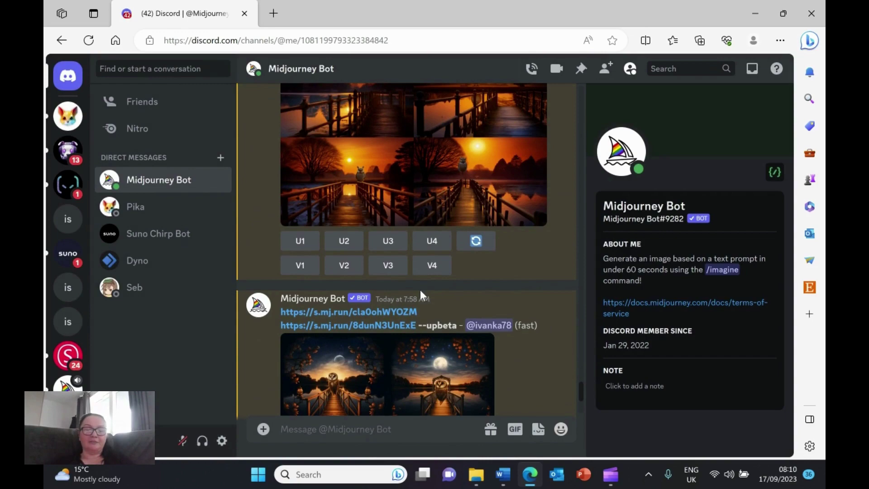
{"action": "scroll", "coordinate": [403, 316], "scroll_direction": "down", "scroll_amount": 3}
{"action": "scroll", "coordinate": [404, 315], "scroll_direction": "down", "scroll_amount": 2}
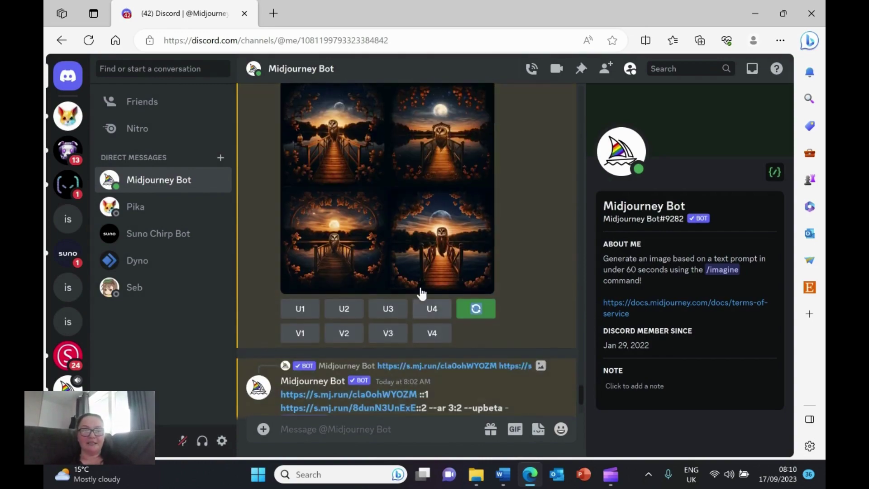
{"action": "left_click", "coordinate": [344, 238]}
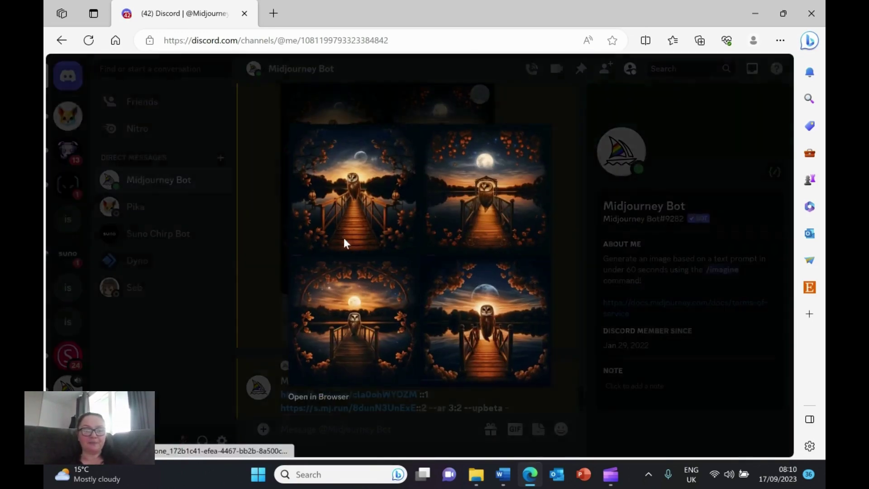
{"action": "left_click", "coordinate": [329, 397]}
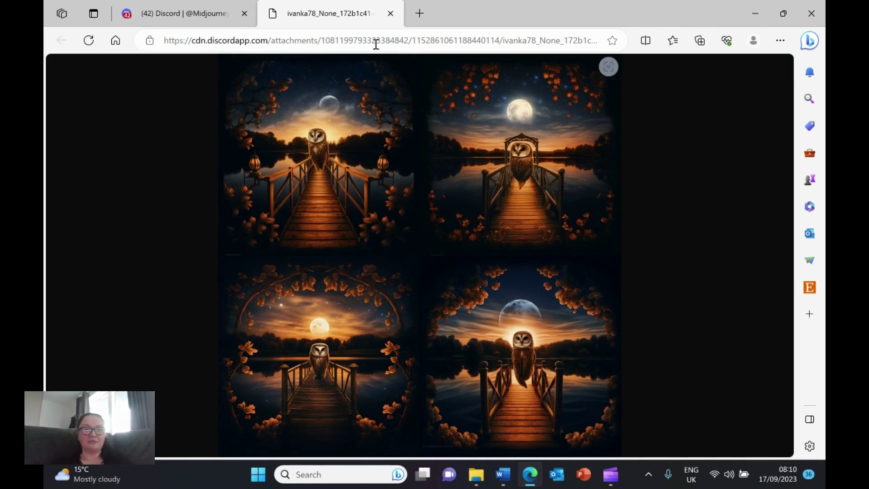
{"action": "left_click", "coordinate": [390, 13]}
{"action": "left_click", "coordinate": [250, 263]}
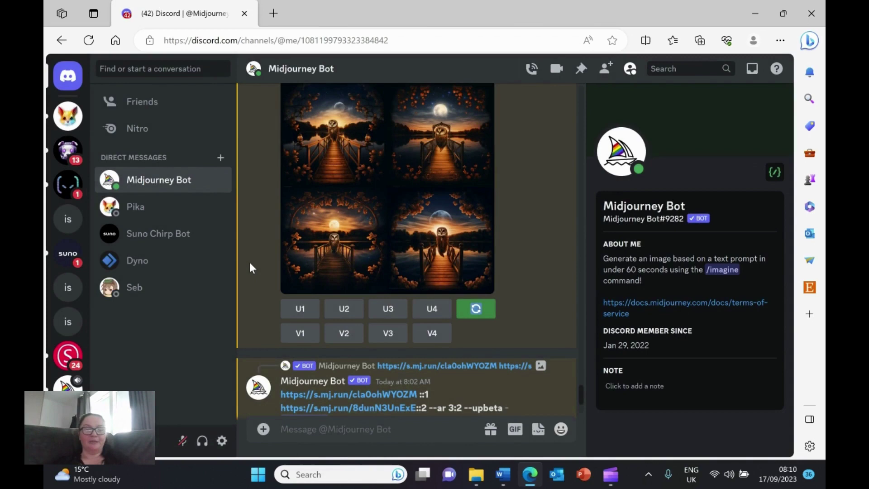
Scroll down to the newest square ::2/::1 blend of four moonlit boardwalk scenes
{"action": "scroll", "coordinate": [430, 251], "scroll_direction": "down", "scroll_amount": 5}
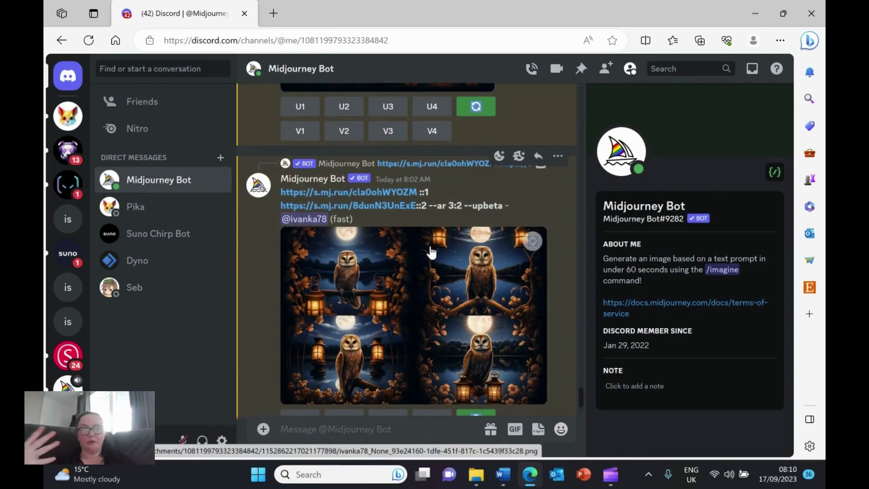
{"action": "scroll", "coordinate": [420, 278], "scroll_direction": "down", "scroll_amount": 3}
{"action": "scroll", "coordinate": [420, 278], "scroll_direction": "down", "scroll_amount": 5}
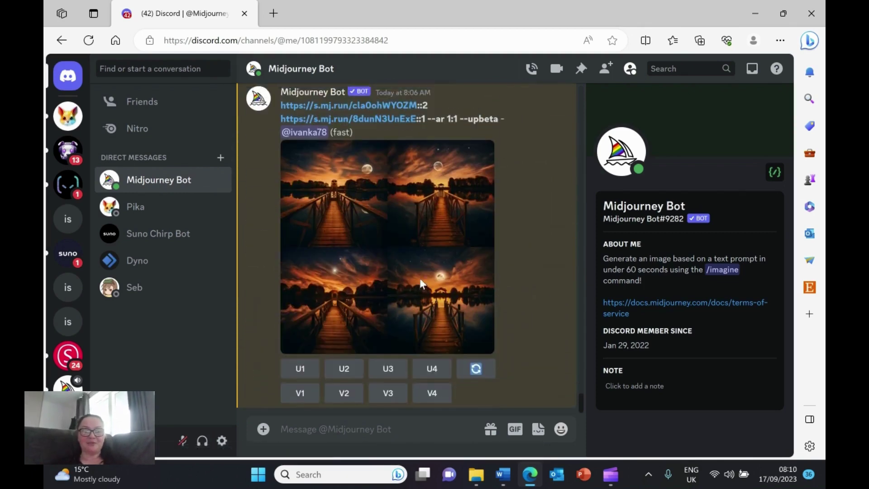